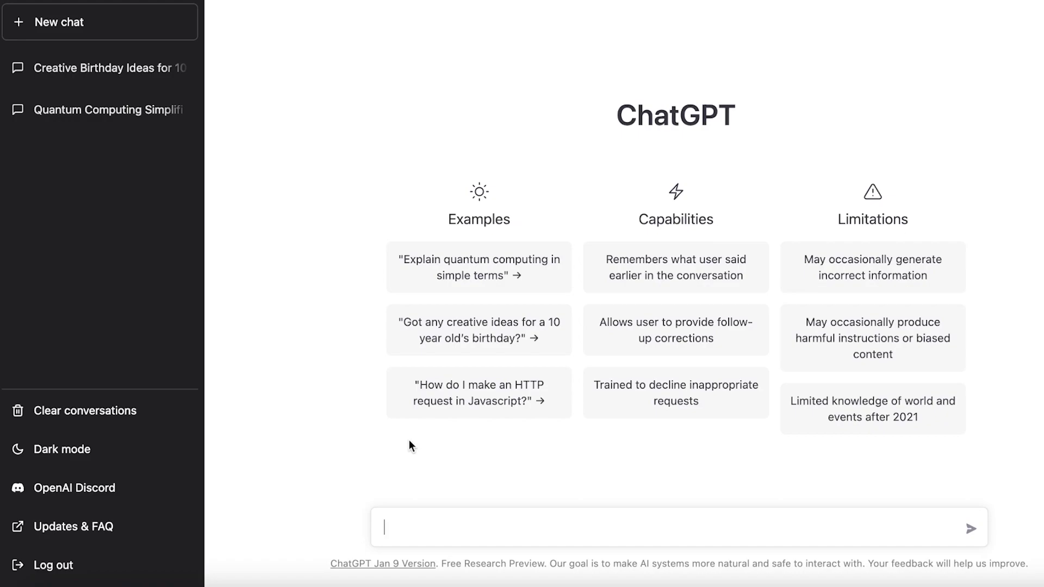
Ask ChatGPT to write a resume, then send details of three years' Target sales work and University of Columbia studies.
type("Hi, can you write my resume?")
key("Return")
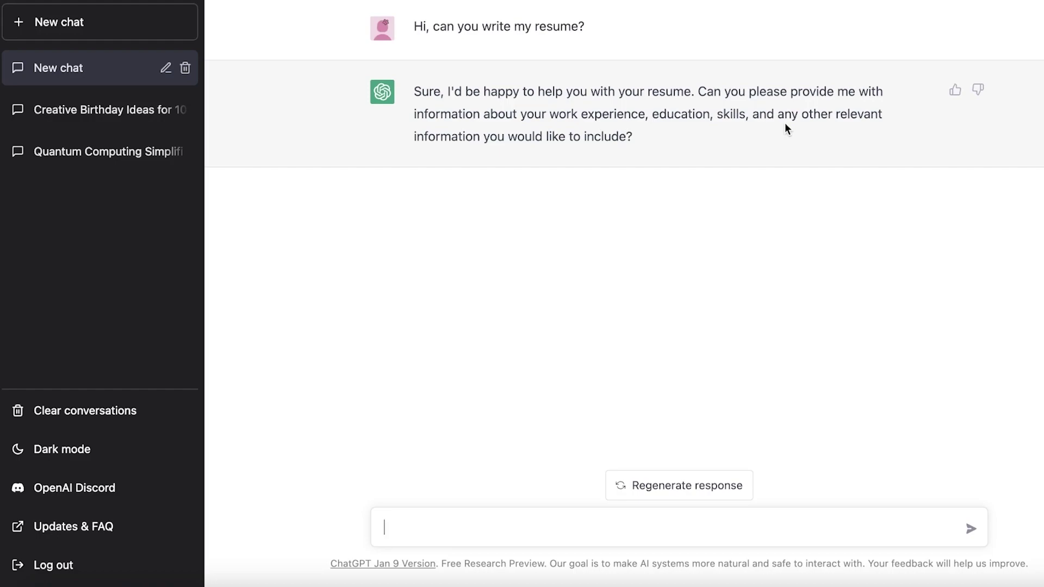
type("I have worked 3 years as a sales person at target. I am 22. I am studying at university of Columbia. Im a great leader and team worker.")
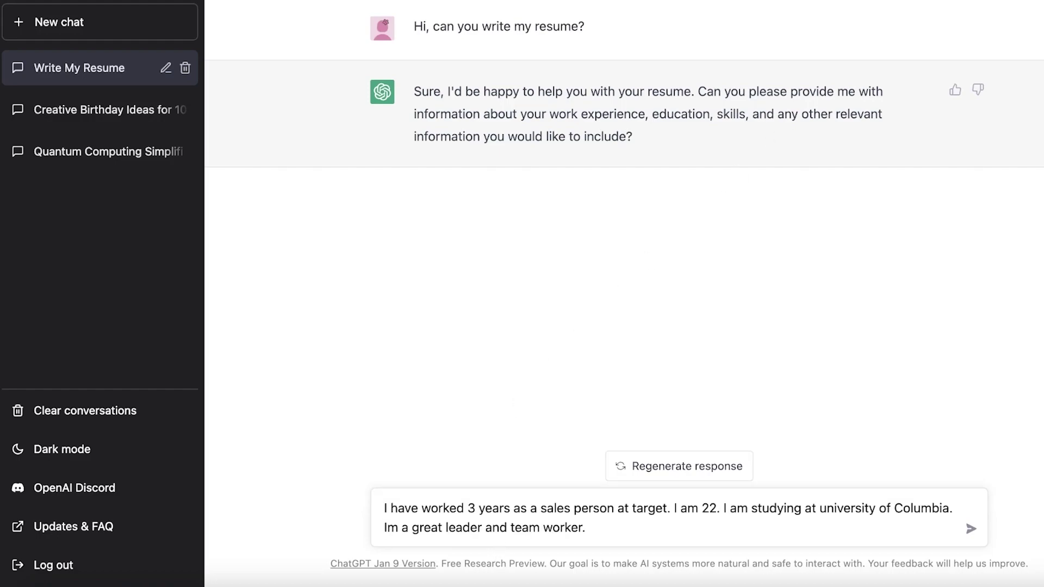
key("Return")
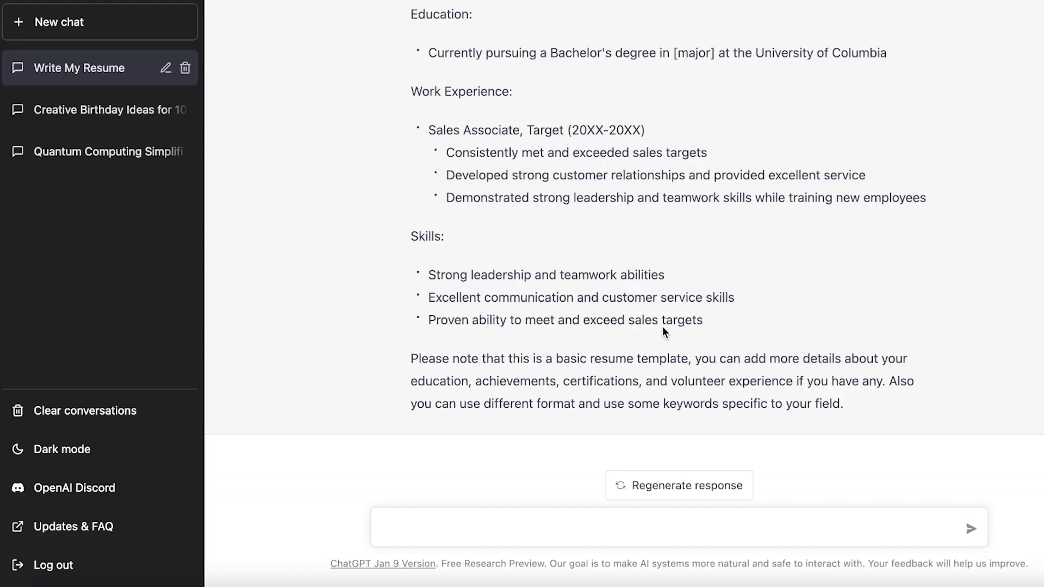
scroll(614, 267, "up", 5)
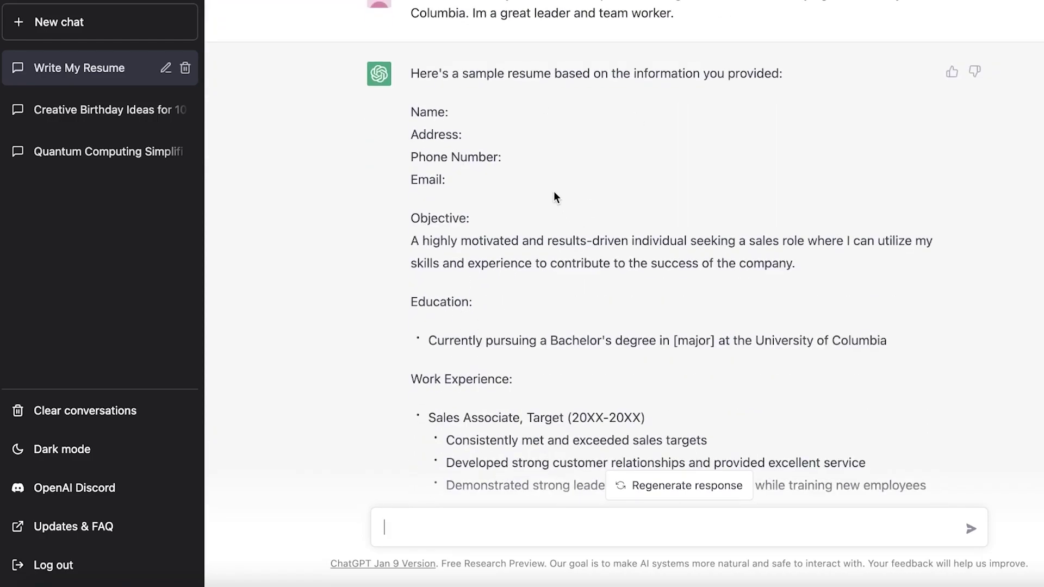
scroll(556, 188, "down", 5)
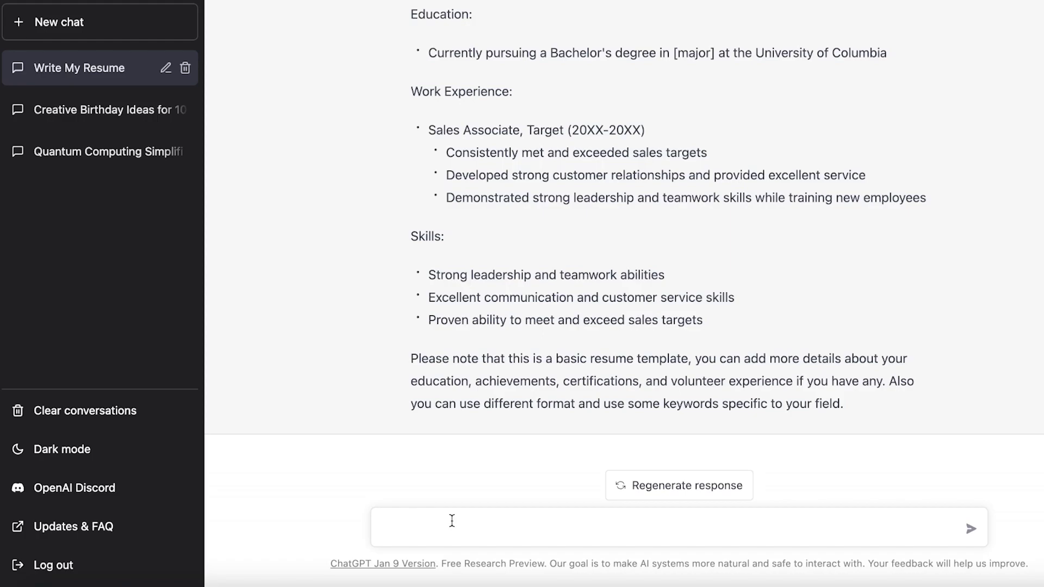
scroll(537, 151, "up", 9)
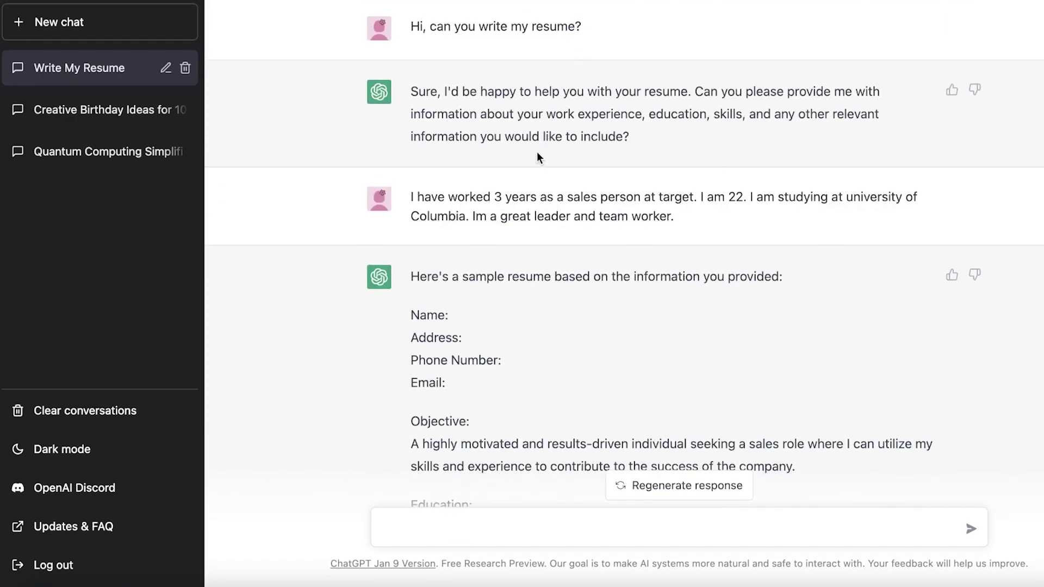
scroll(501, 217, "down", 1)
scroll(611, 229, "down", 4)
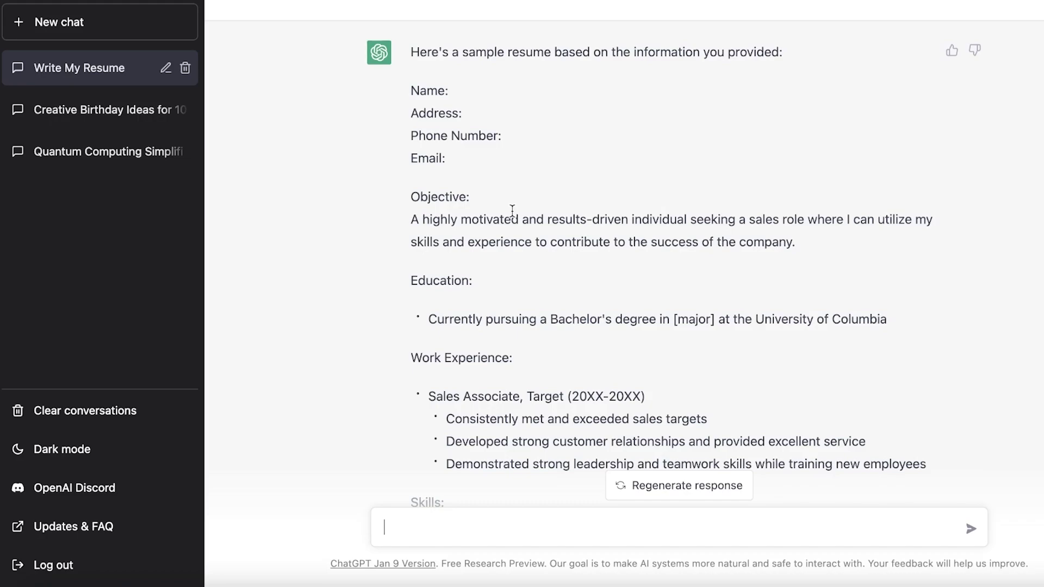
scroll(517, 204, "down", 5)
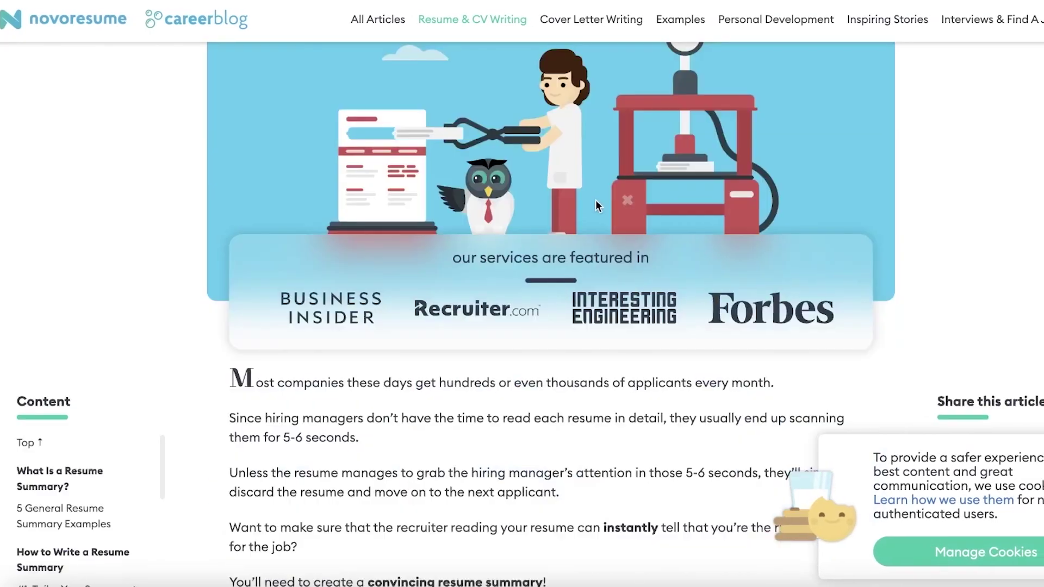
Copy the bartender paragraph from General Resume Summary #1 in the Novoresume article.
scroll(595, 201, "down", 15)
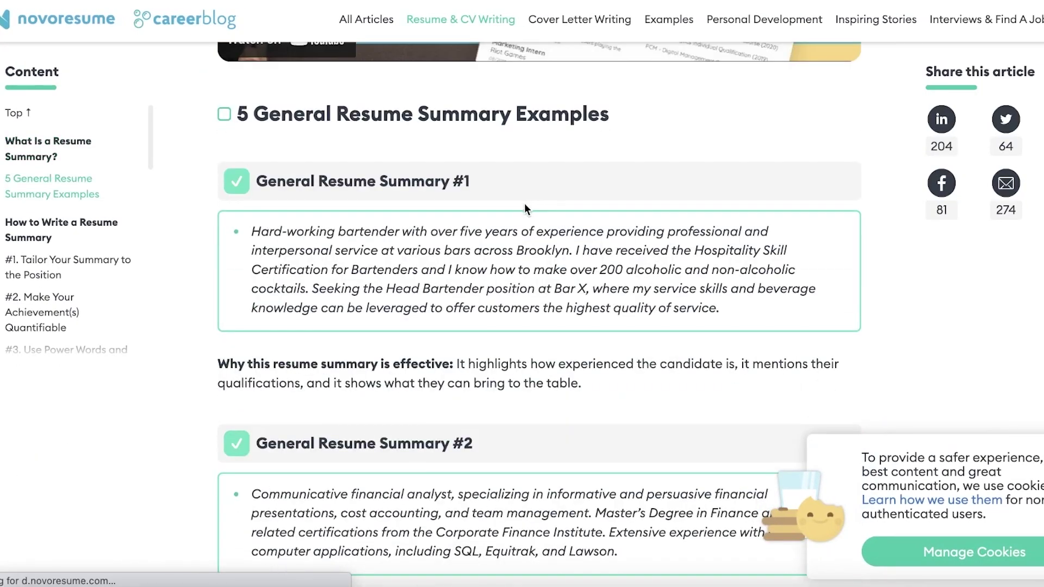
scroll(246, 355, "up", 4)
scroll(248, 356, "down", 2)
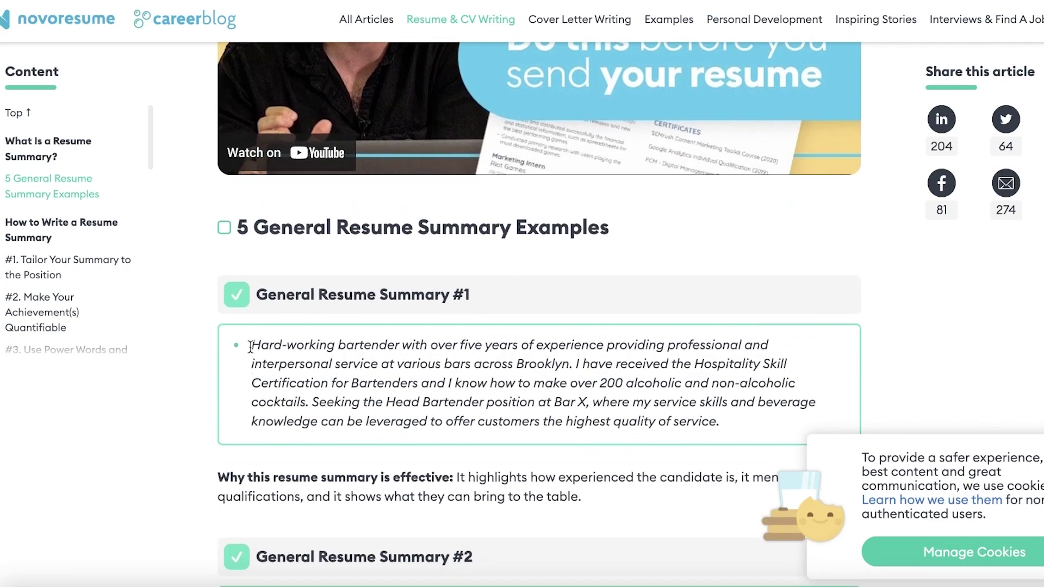
left_click_drag(251, 346, 674, 435)
right_click(700, 430)
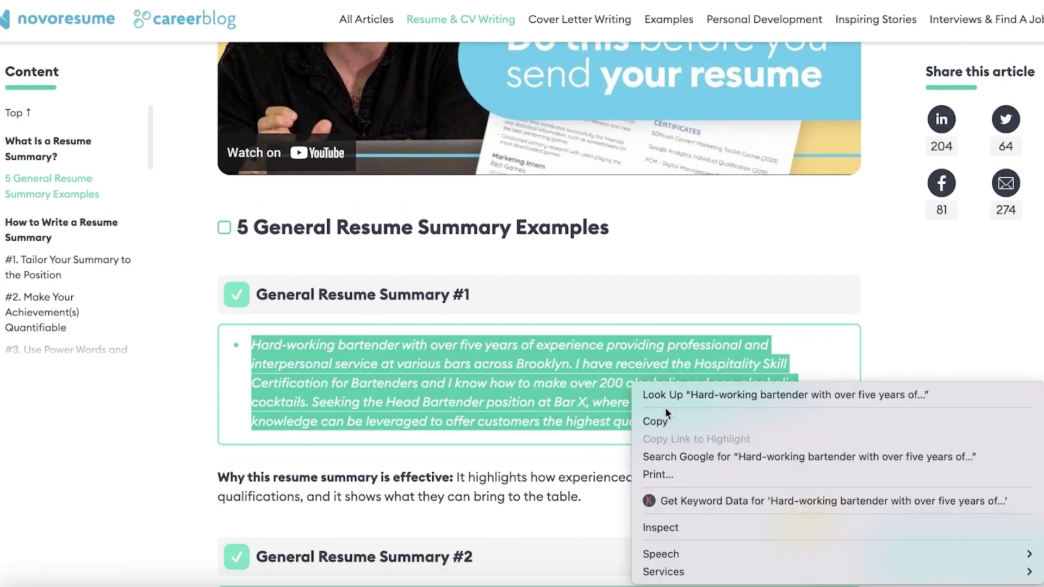
left_click(660, 419)
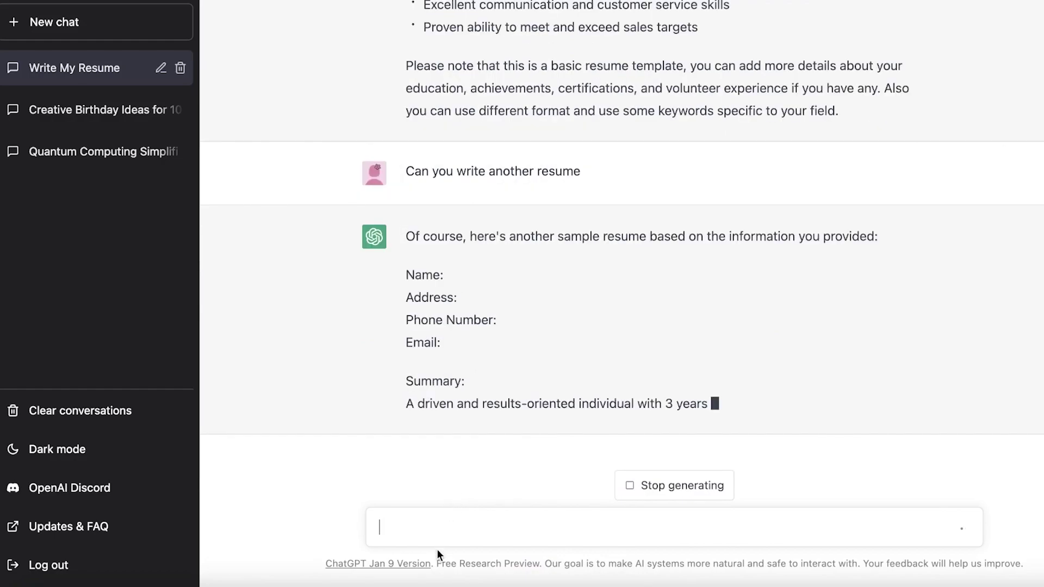
Compare the second sales resume, with its 20% sales increase and 95% retention, against the first.
right_click(441, 544)
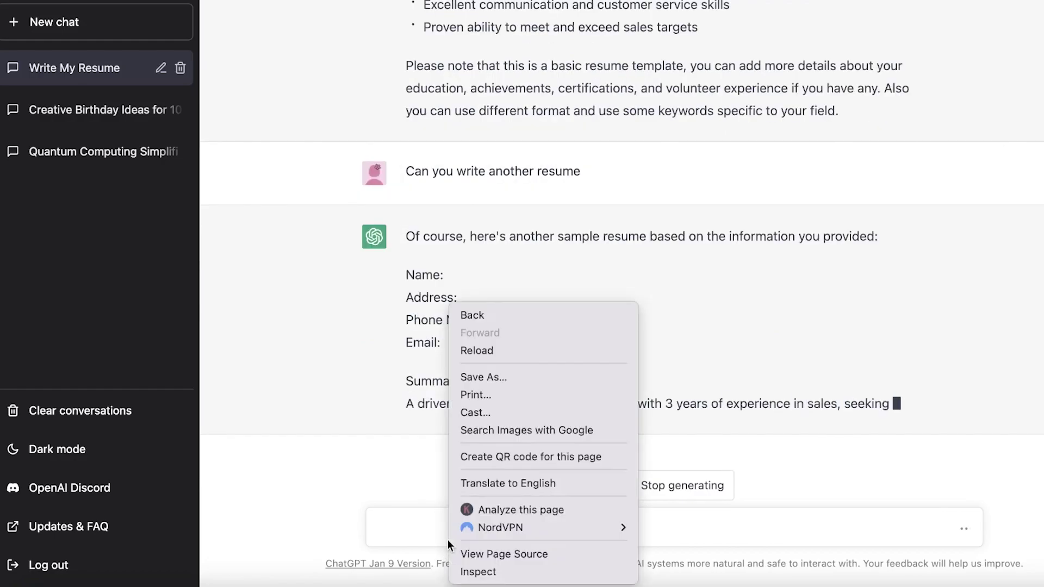
left_click(392, 482)
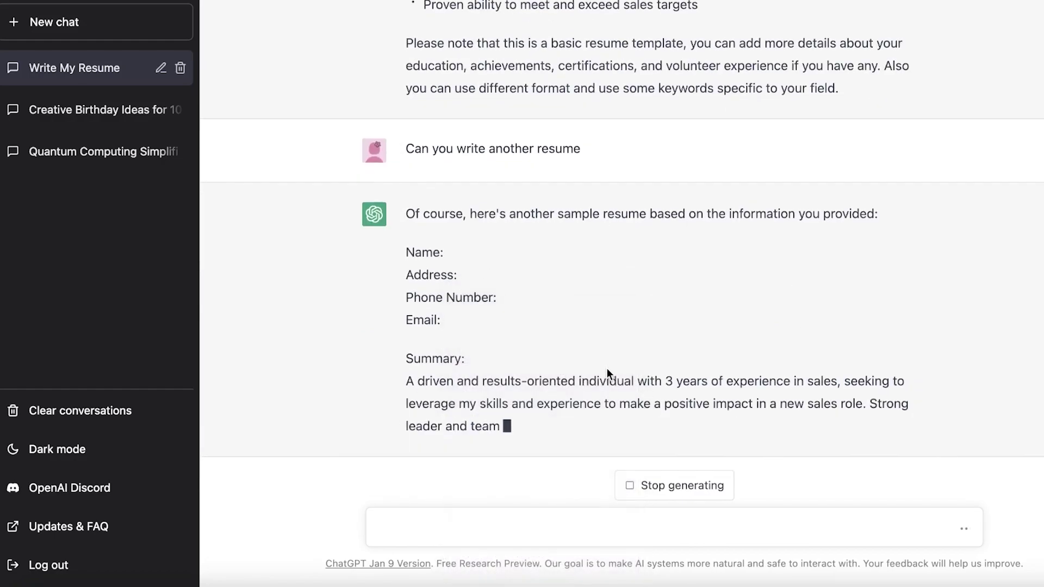
scroll(491, 272, "up", 15)
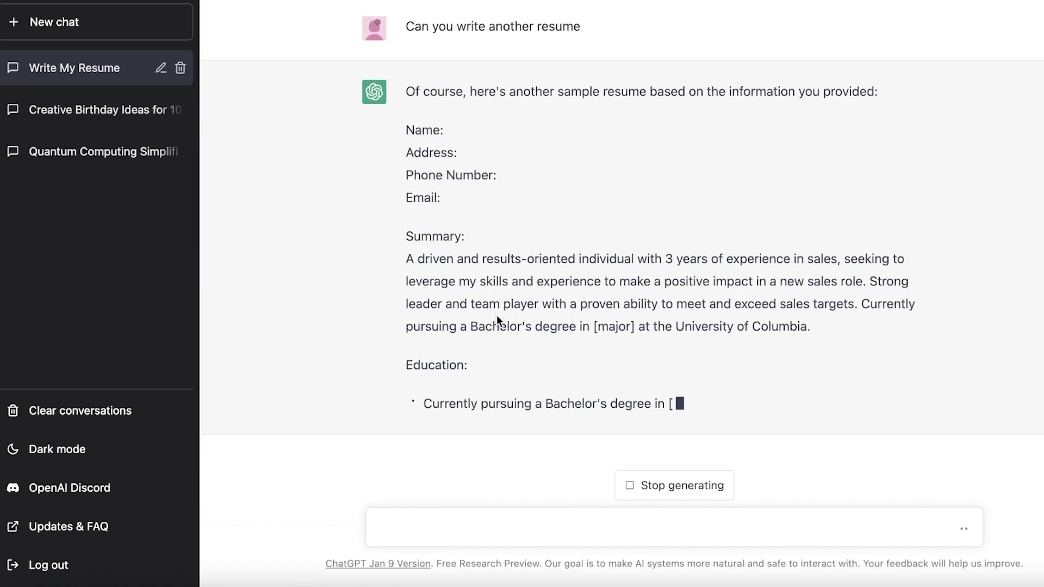
scroll(497, 321, "up", 10)
scroll(566, 197, "down", 10)
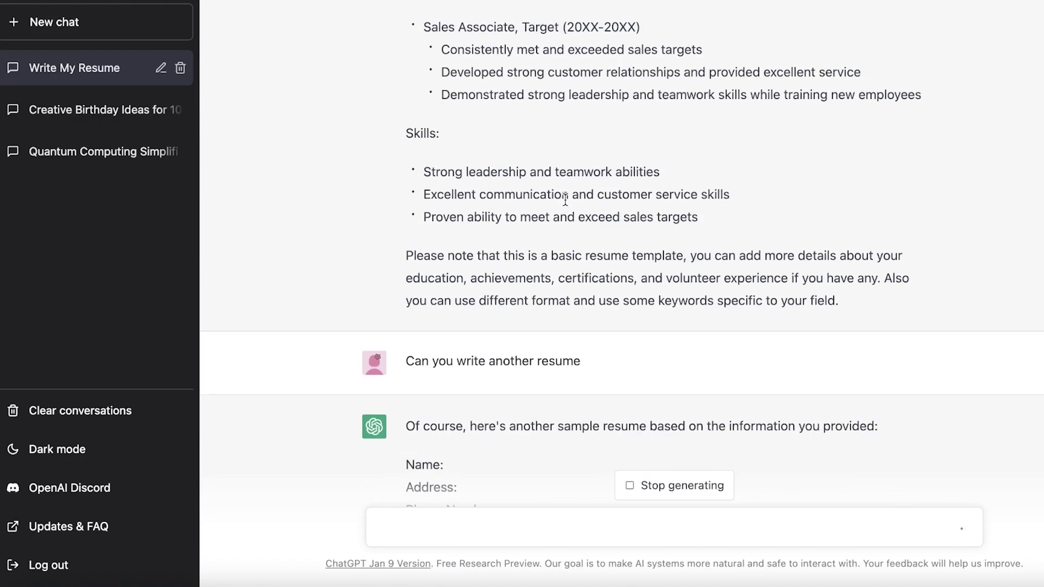
scroll(563, 207, "down", 5)
scroll(542, 370, "down", 5)
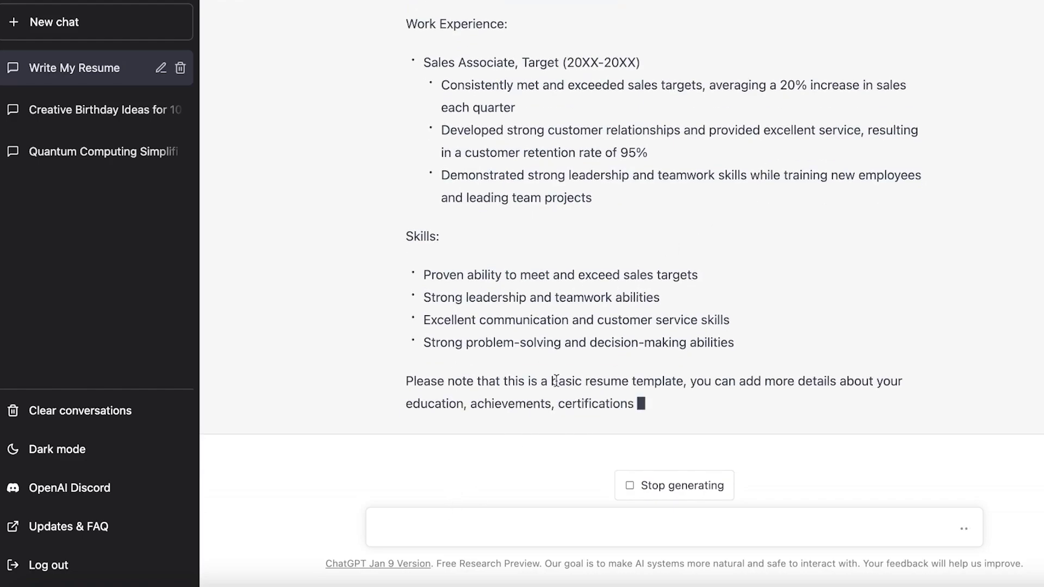
Paste the copied bartender summary into the ChatGPT message box and send it.
right_click(545, 525)
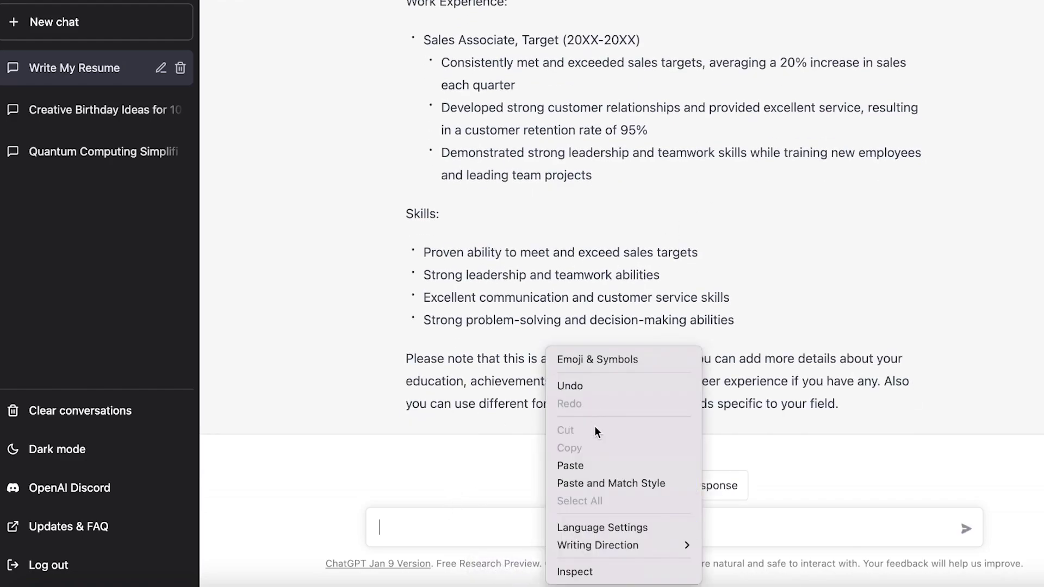
left_click(586, 463)
key("Return")
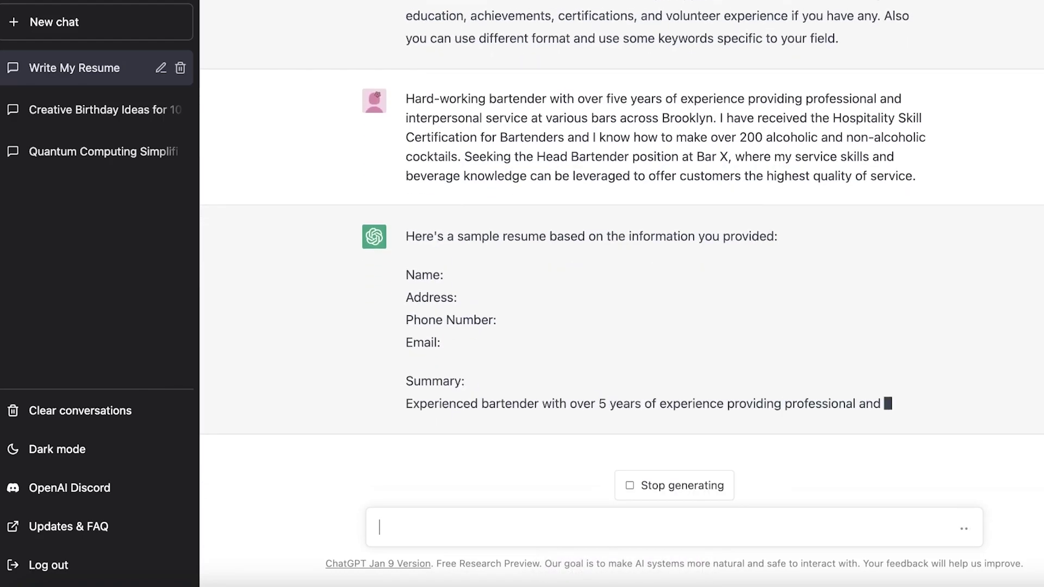
Review the generated bartender resume from top to bottom as it finishes.
scroll(516, 163, "up", 2)
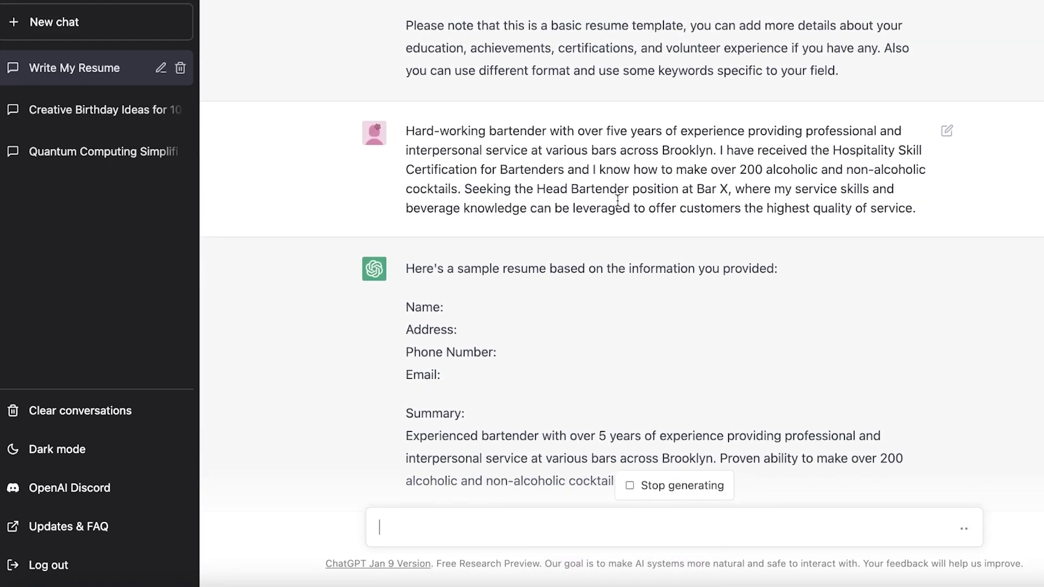
scroll(515, 163, "down", 1)
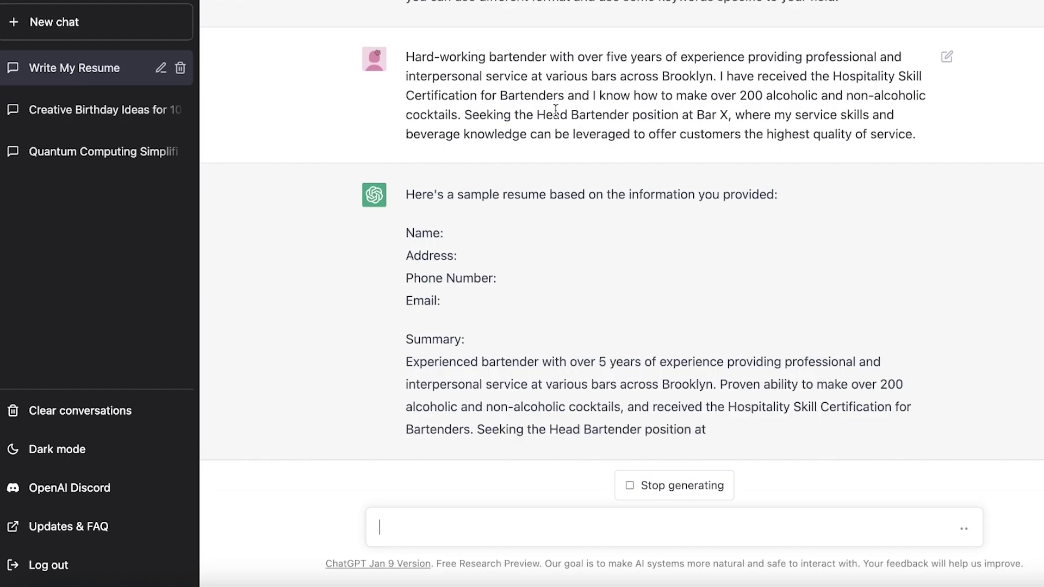
scroll(524, 319, "up", 3)
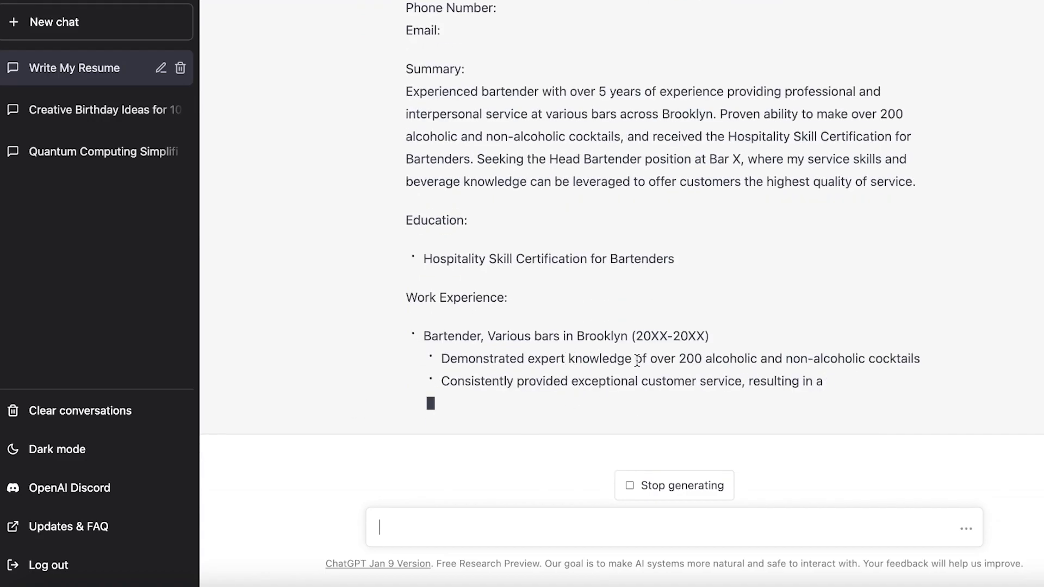
scroll(643, 365, "up", 7)
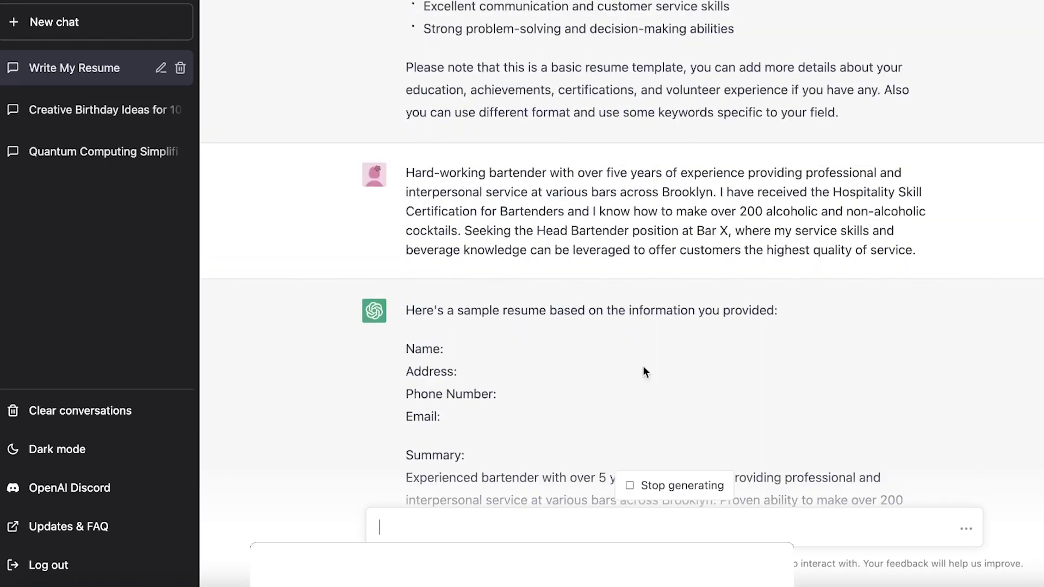
scroll(643, 366, "down", 10)
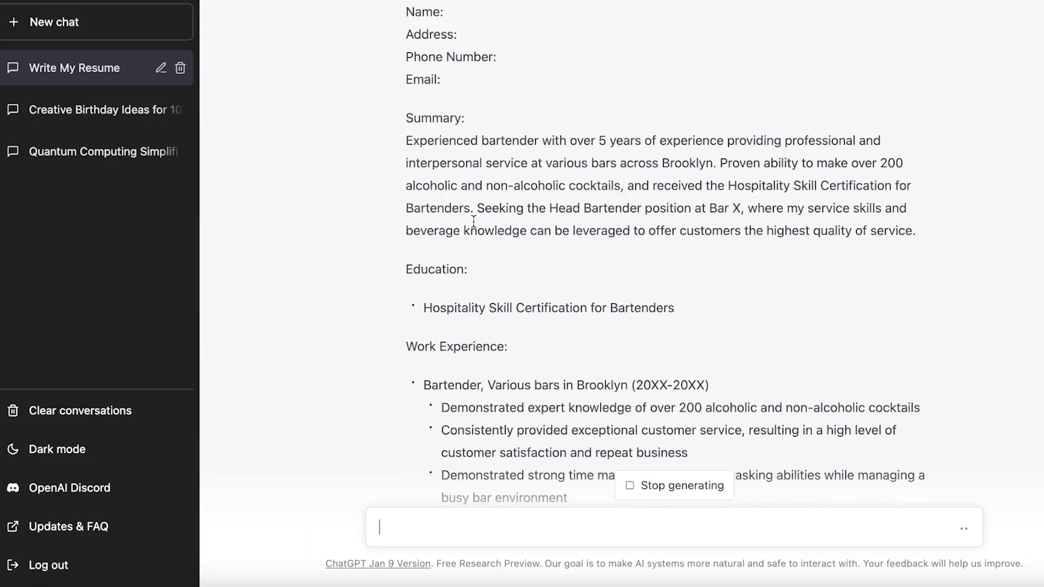
scroll(473, 220, "up", 1)
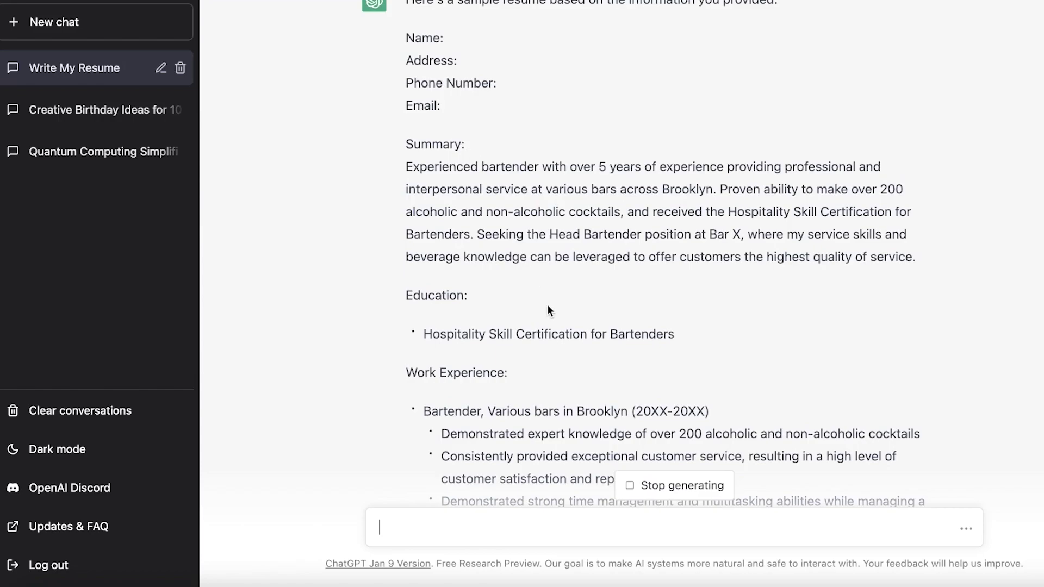
scroll(539, 275, "up", 8)
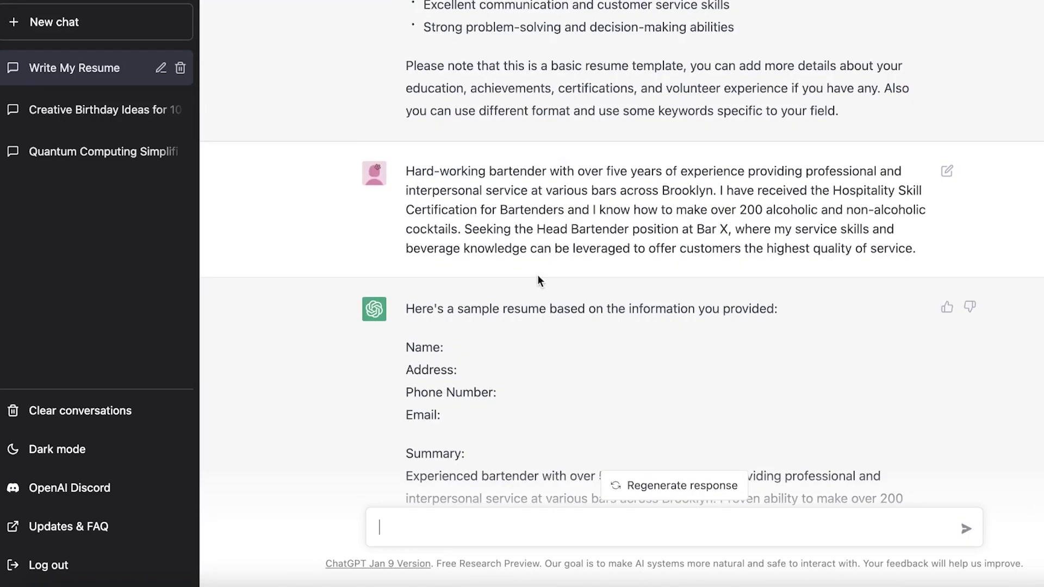
scroll(546, 221, "down", 12)
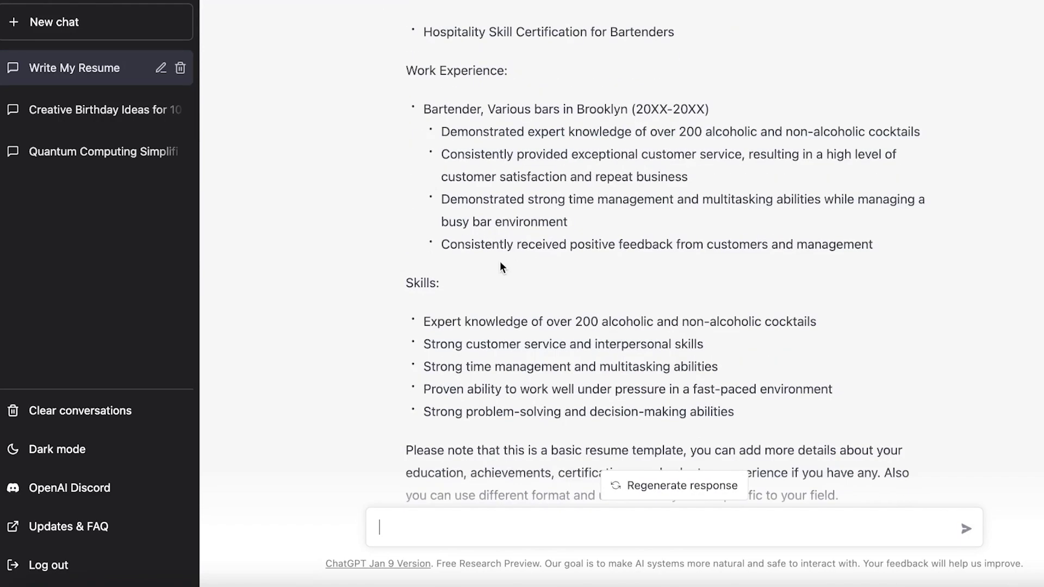
scroll(435, 228, "down", 3)
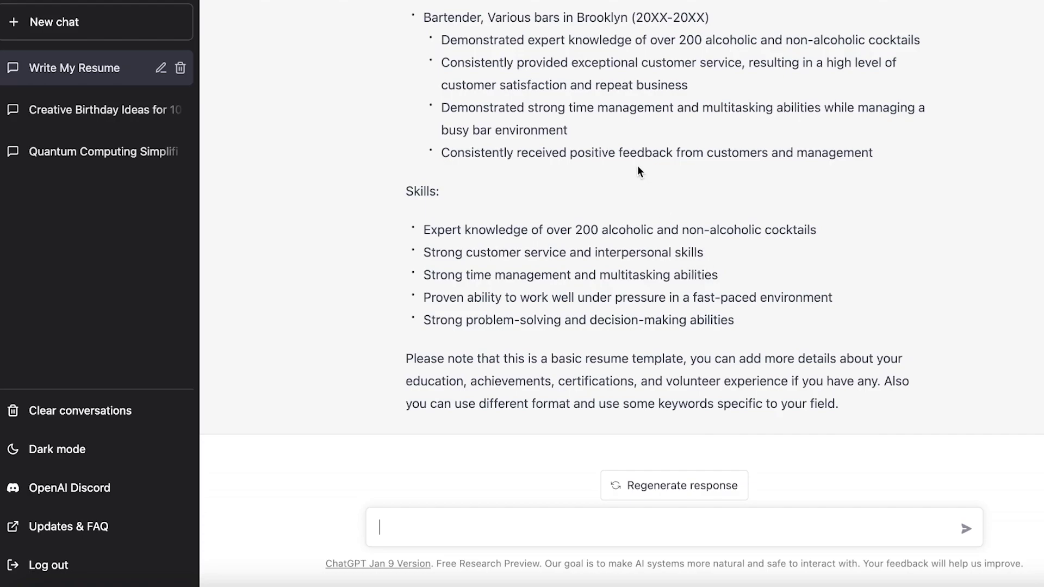
scroll(675, 146, "up", 3)
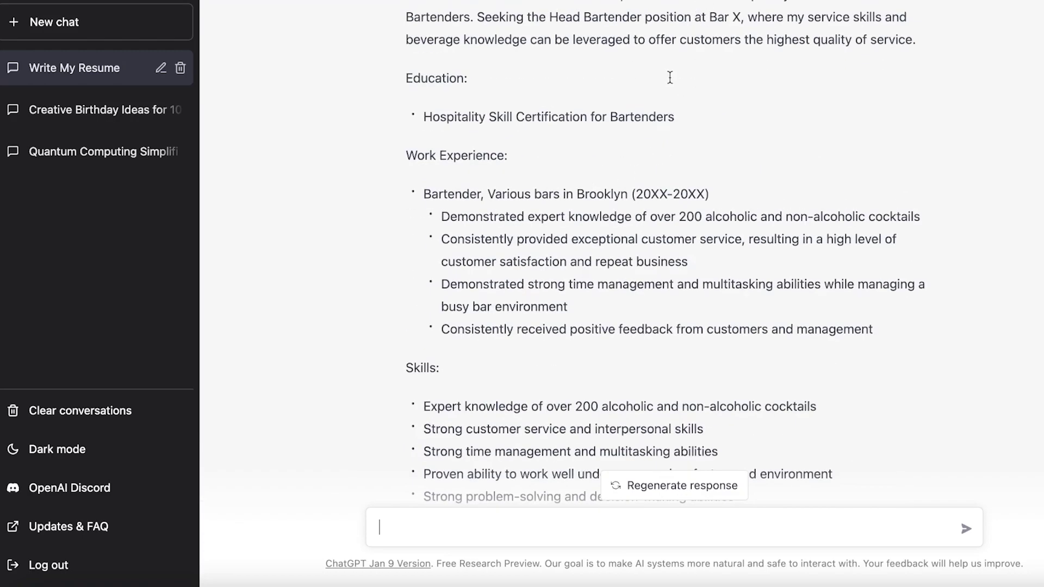
scroll(670, 77, "down", 3)
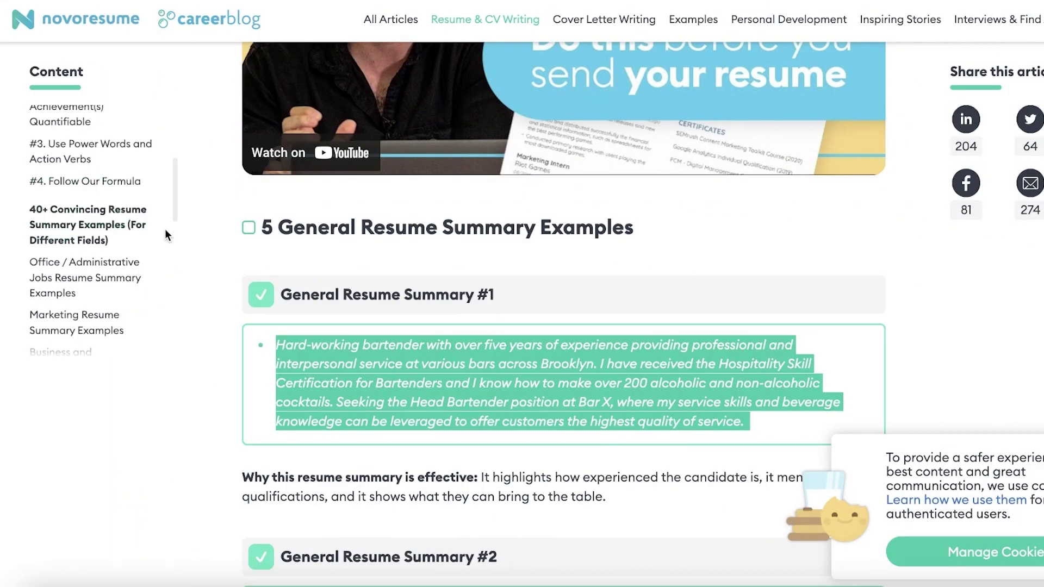
Find the Digital Marketing Manager Resume Summary in Novoresume, then select and copy that paragraph.
scroll(426, 286, "down", 10)
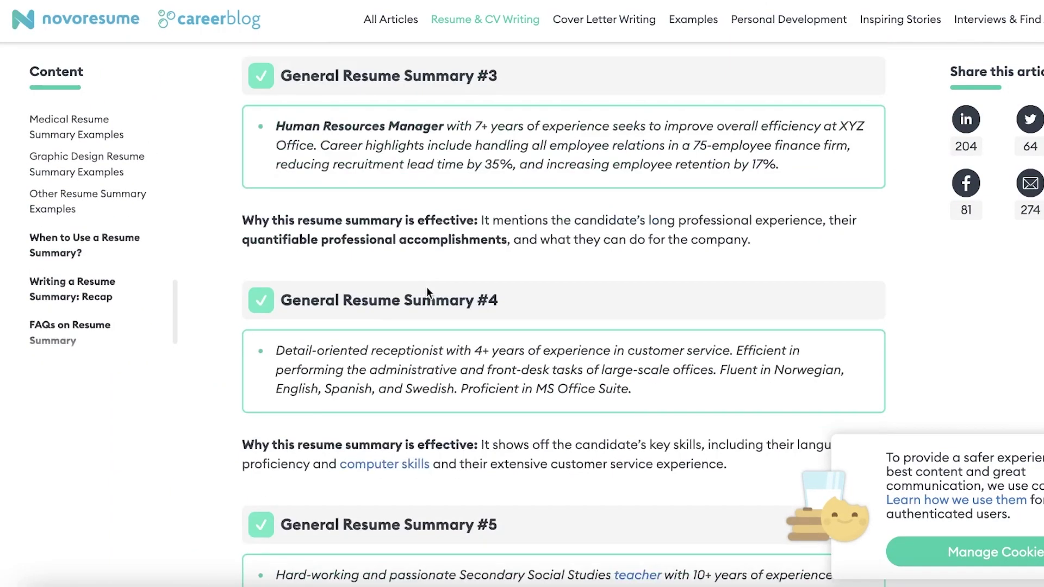
scroll(419, 278, "up", 3)
scroll(419, 274, "down", 15)
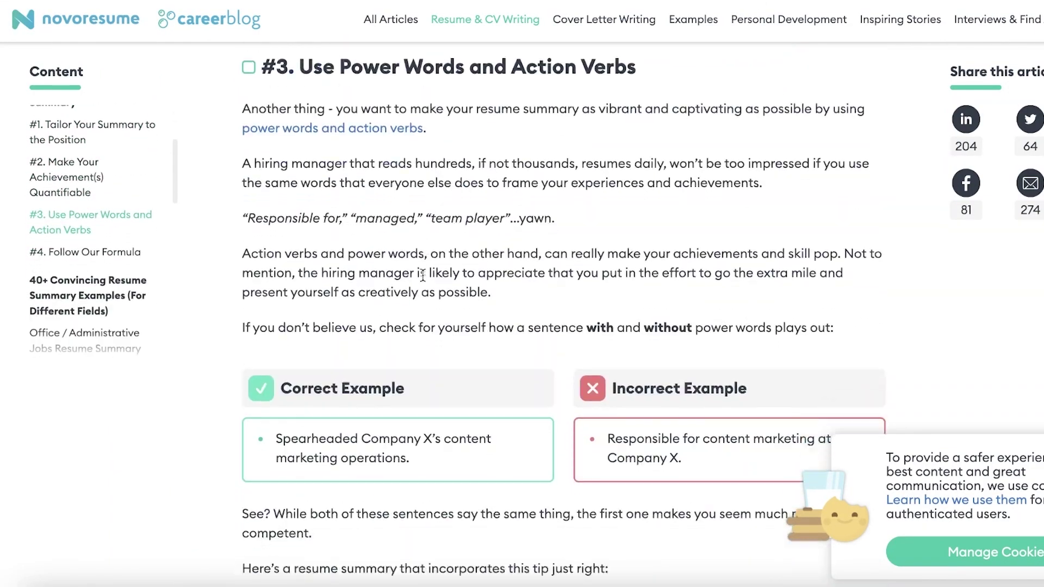
scroll(424, 277, "up", 10)
scroll(436, 282, "up", 9)
scroll(439, 284, "down", 13)
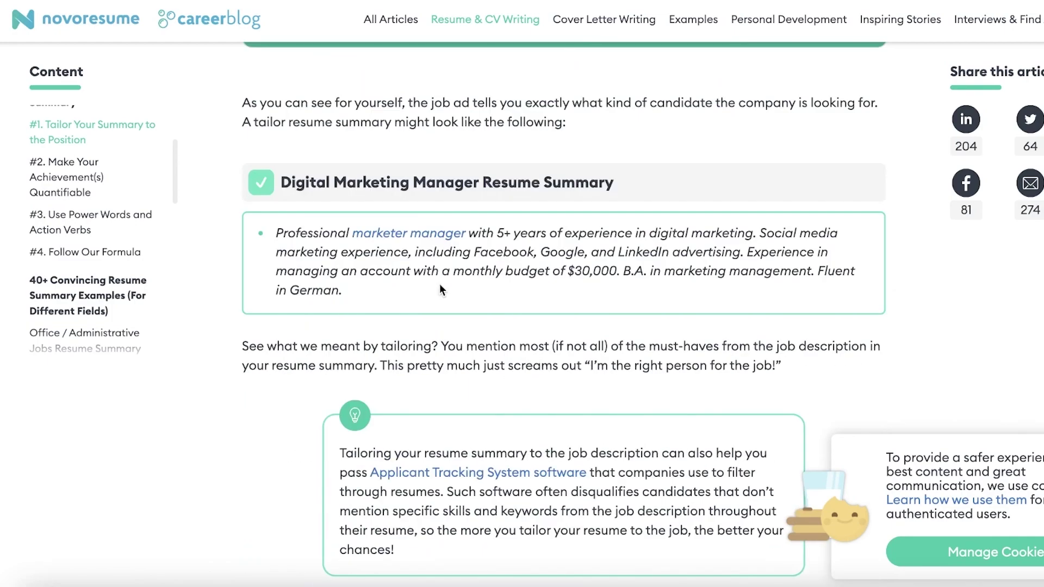
scroll(281, 286, "down", 1)
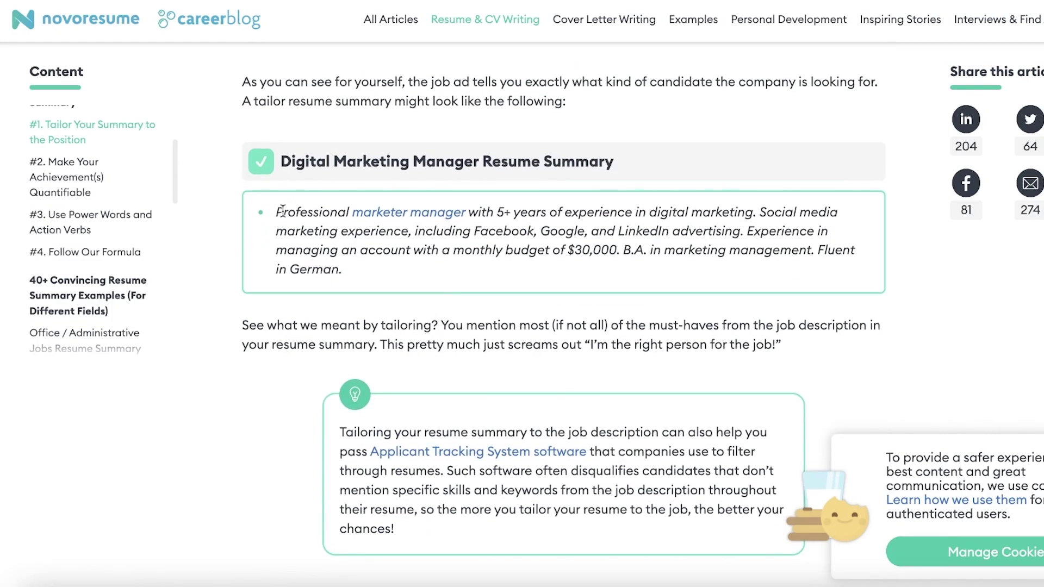
left_click_drag(282, 211, 348, 272)
key("ctrl+c")
right_click(550, 253)
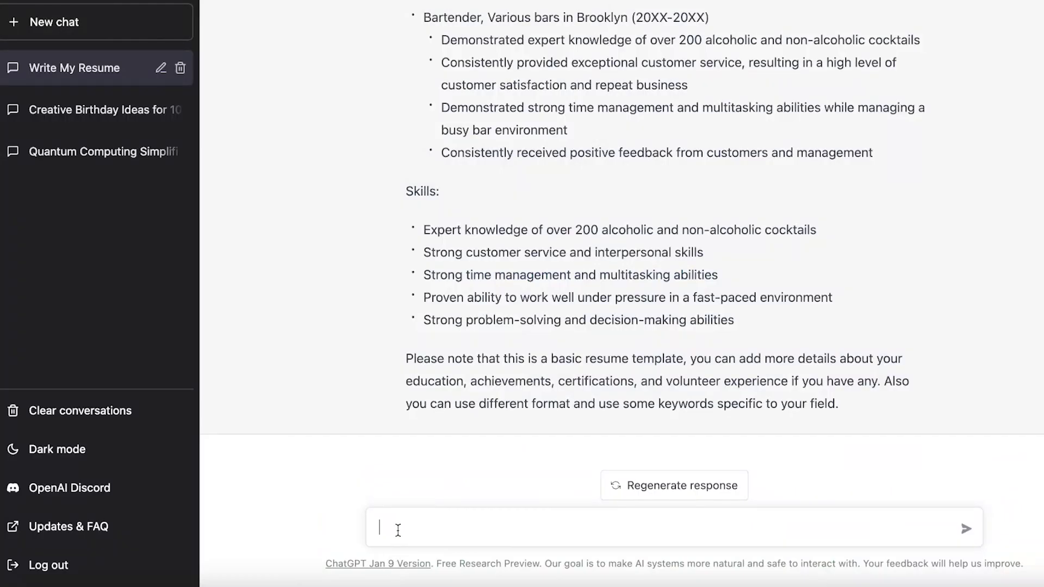
Paste the copied Digital Marketing Manager summary into ChatGPT and send it.
right_click(409, 516)
left_click(470, 463)
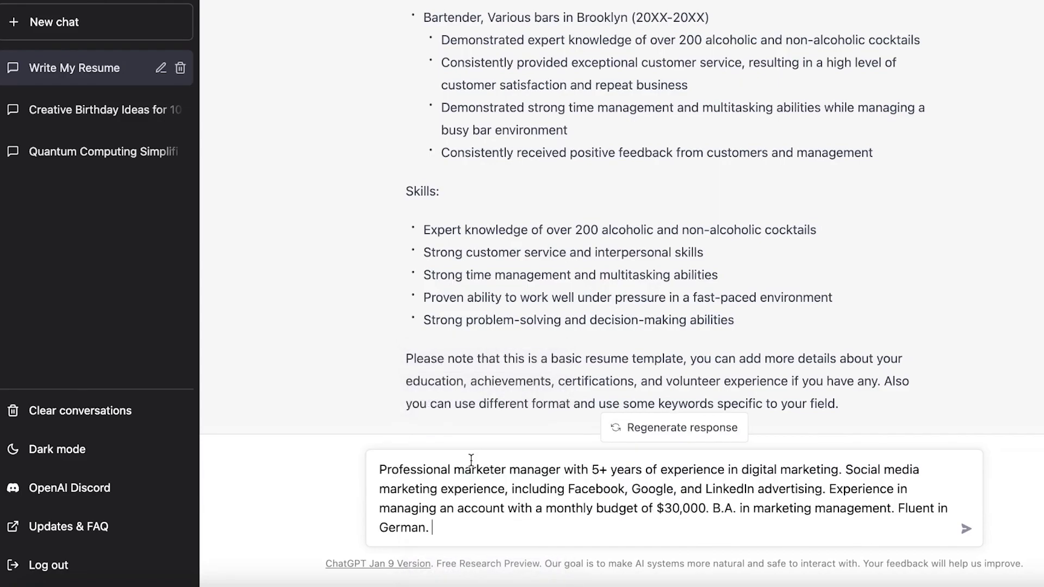
key("Return")
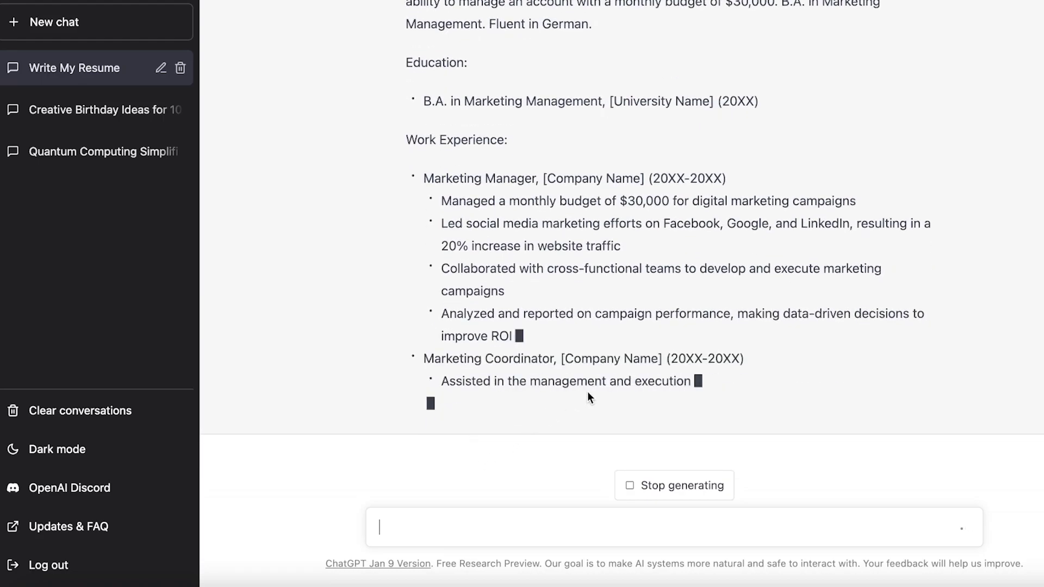
Review the generated marketing manager resume as it completes.
scroll(587, 396, "up", 3)
scroll(651, 323, "up", 3)
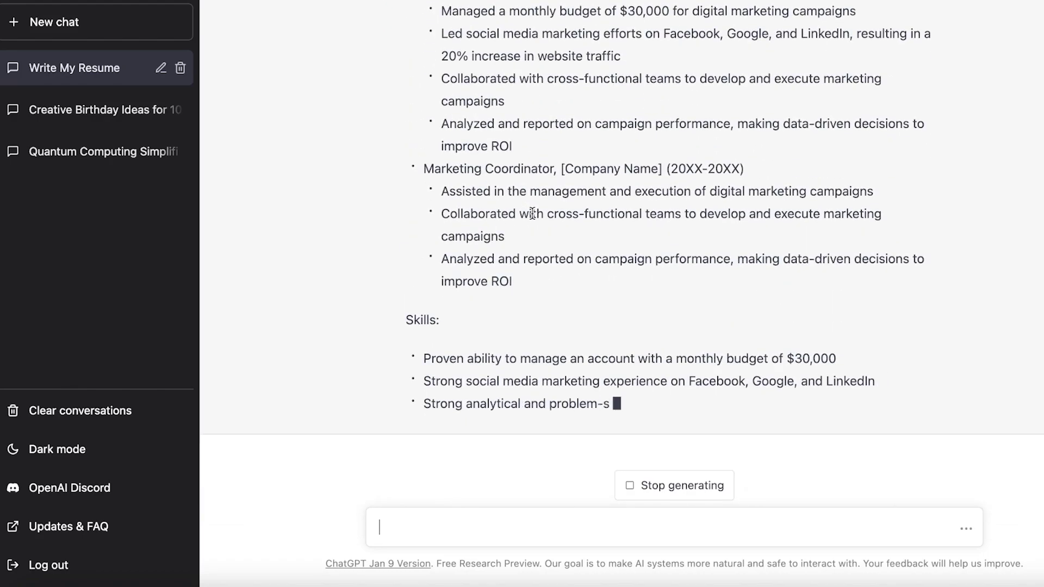
scroll(530, 215, "up", 10)
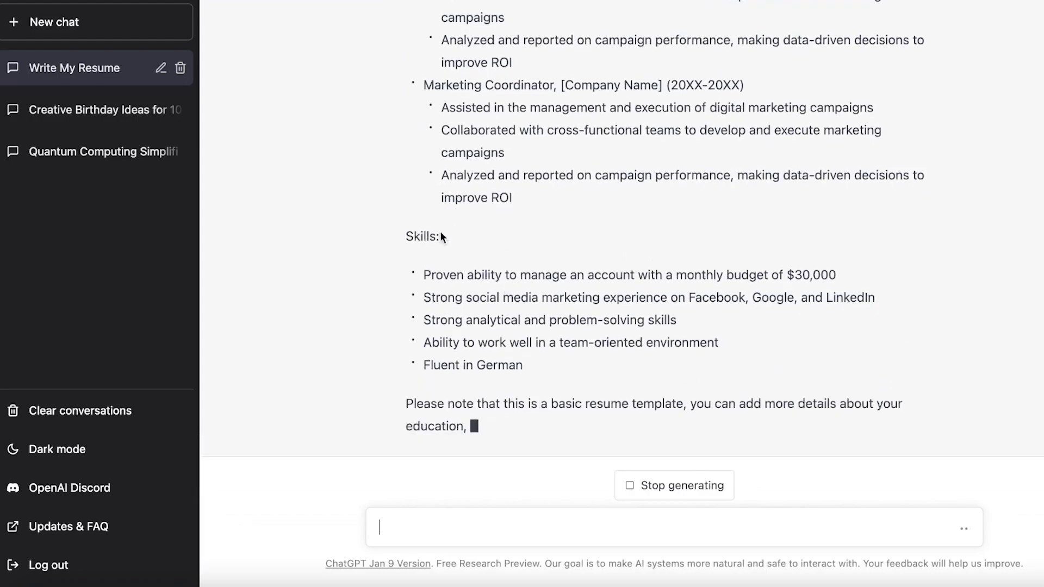
scroll(911, 205, "up", 4)
scroll(666, 135, "up", 8)
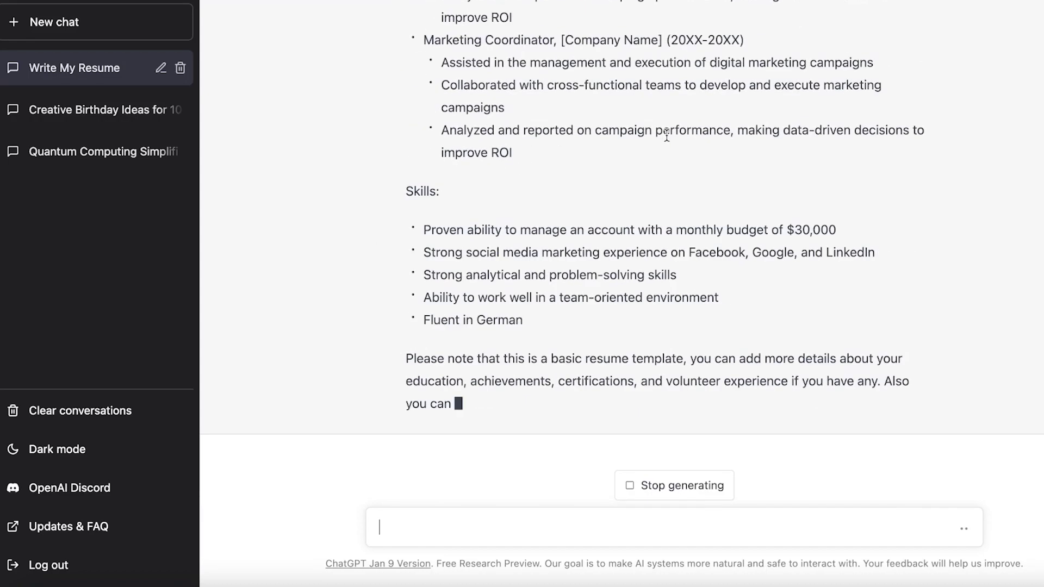
scroll(870, 98, "up", 10)
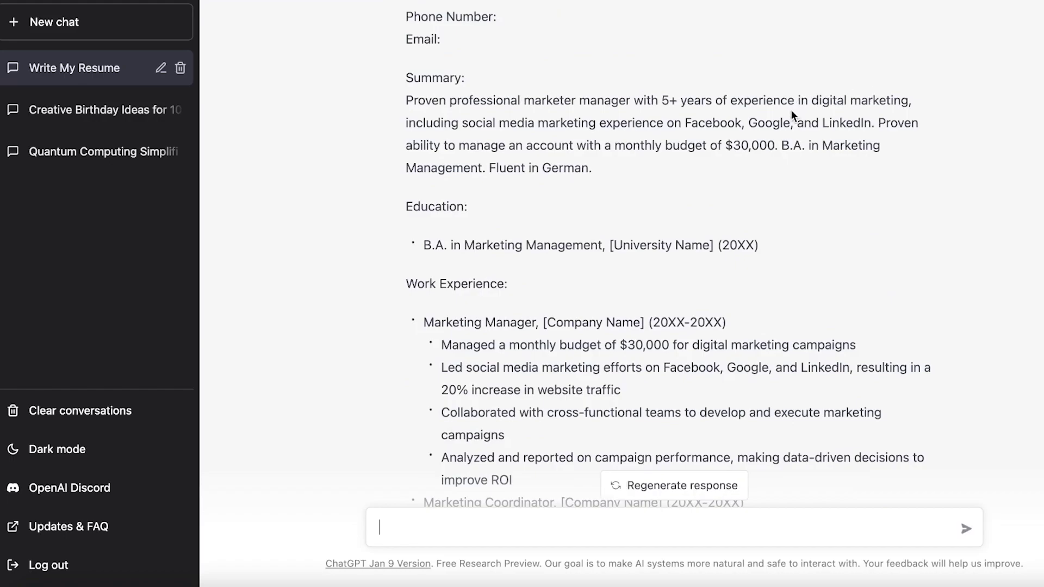
scroll(783, 112, "down", 9)
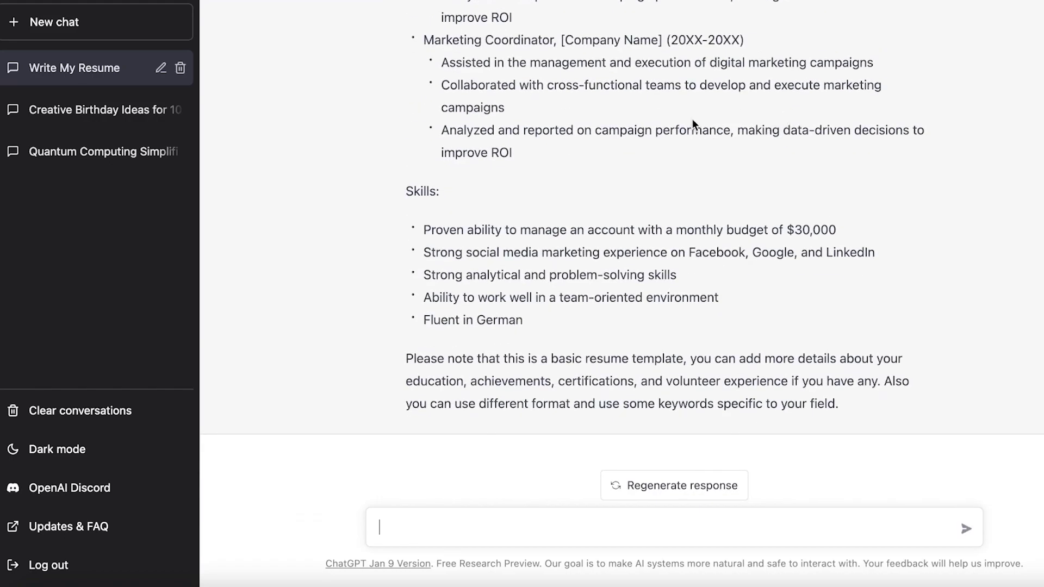
scroll(692, 118, "up", 8)
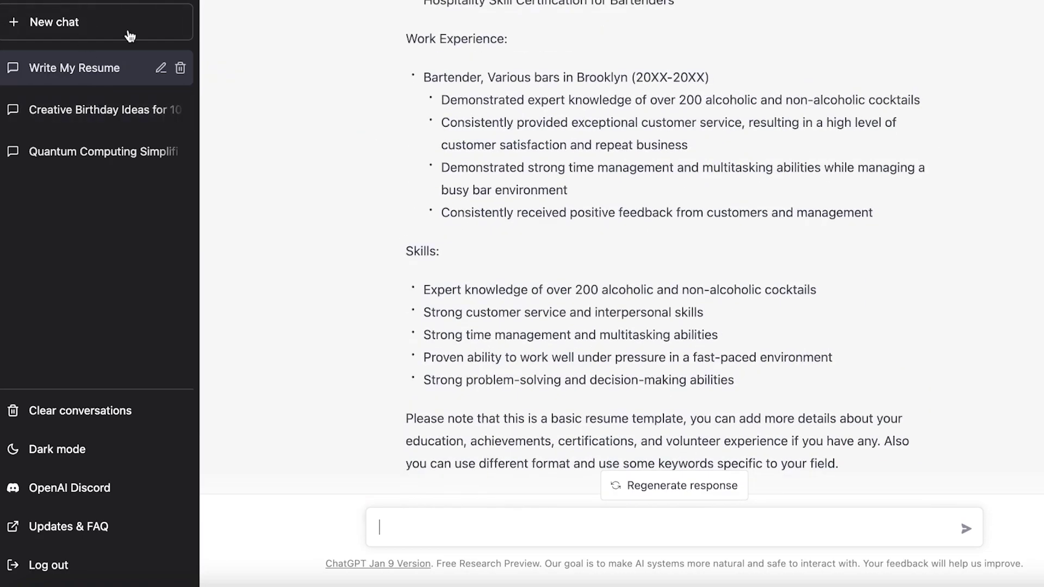
scroll(728, 105, "up", 9)
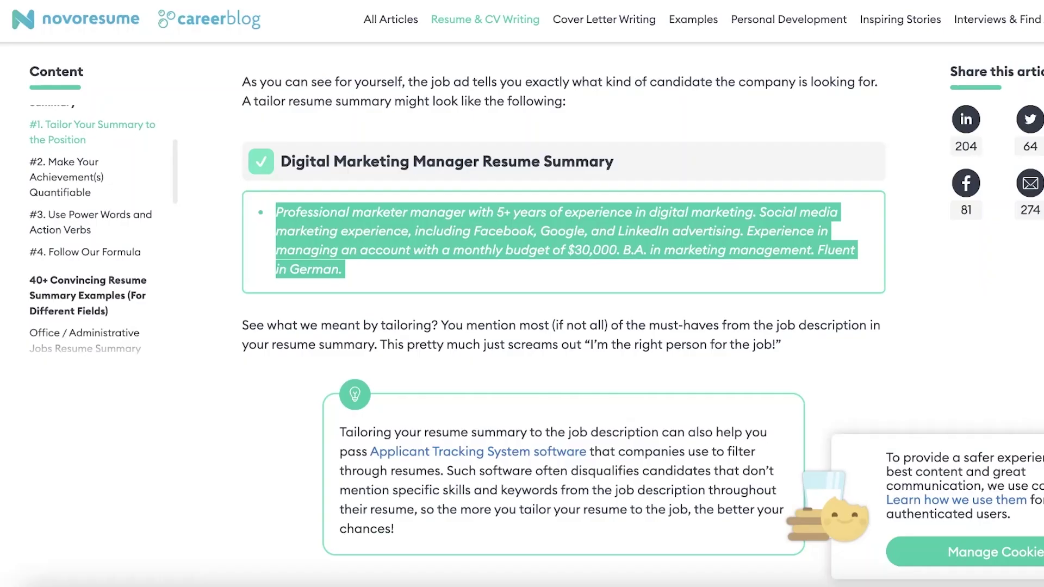
Scroll the Write My Resume chat to the pending 'Can you write my CV?' request.
scroll(517, 234, "down", 10)
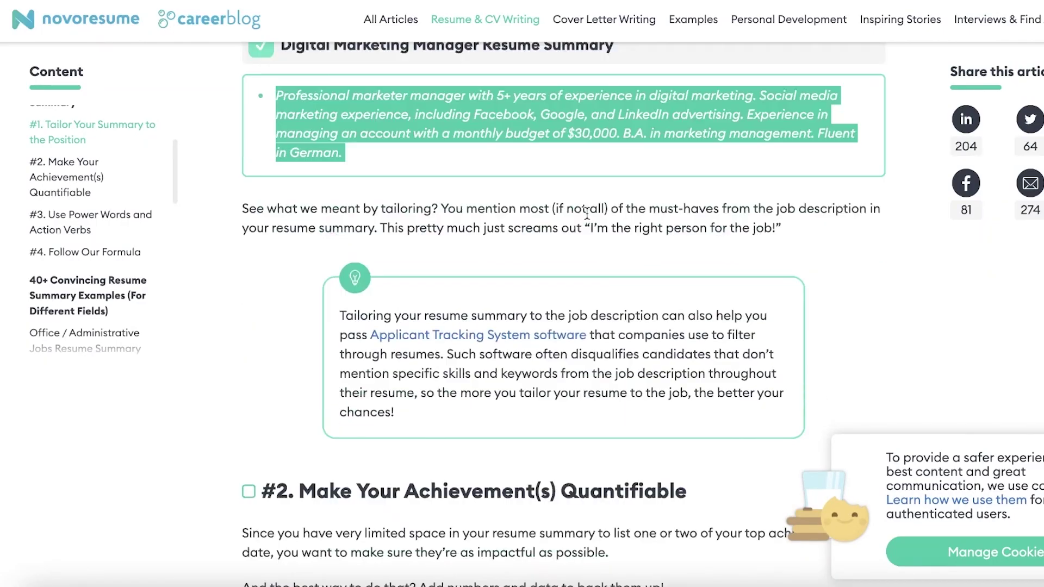
scroll(518, 234, "down", 2)
scroll(314, 367, "up", 15)
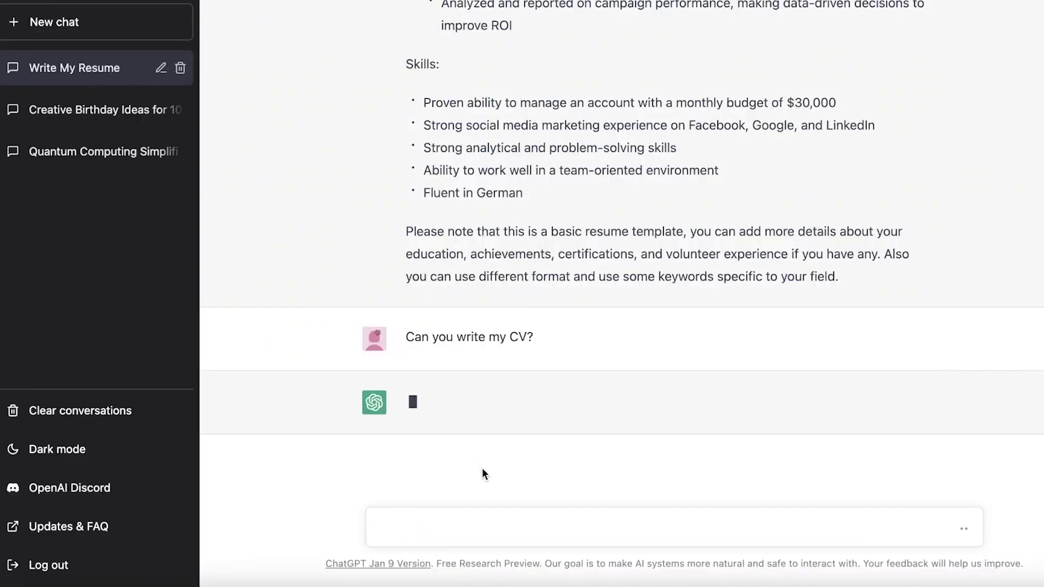
Review the finished high-school marketing CV, highlighting its High School Name placeholder.
type("Im")
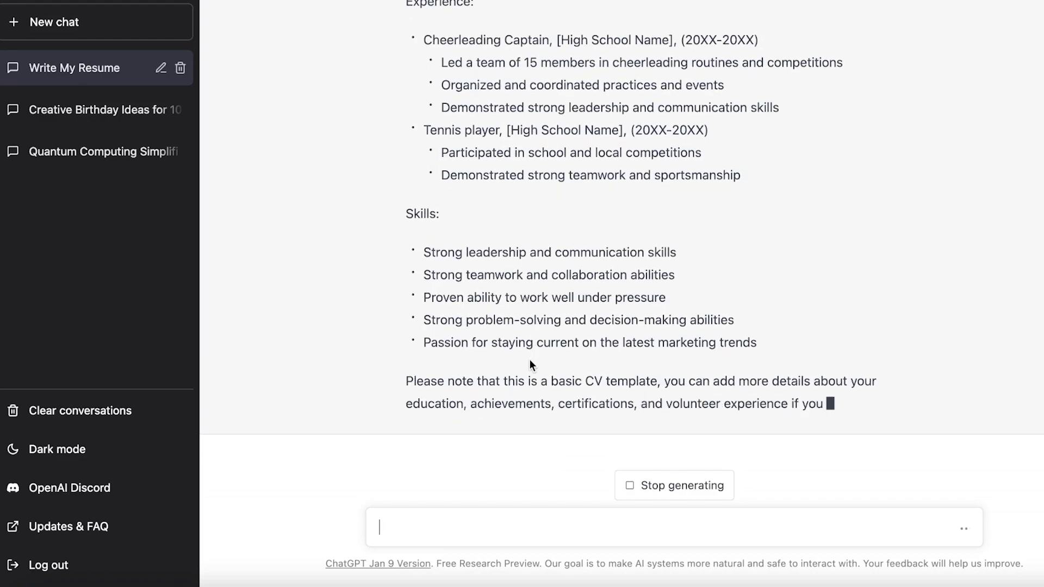
scroll(539, 367, "up", 3)
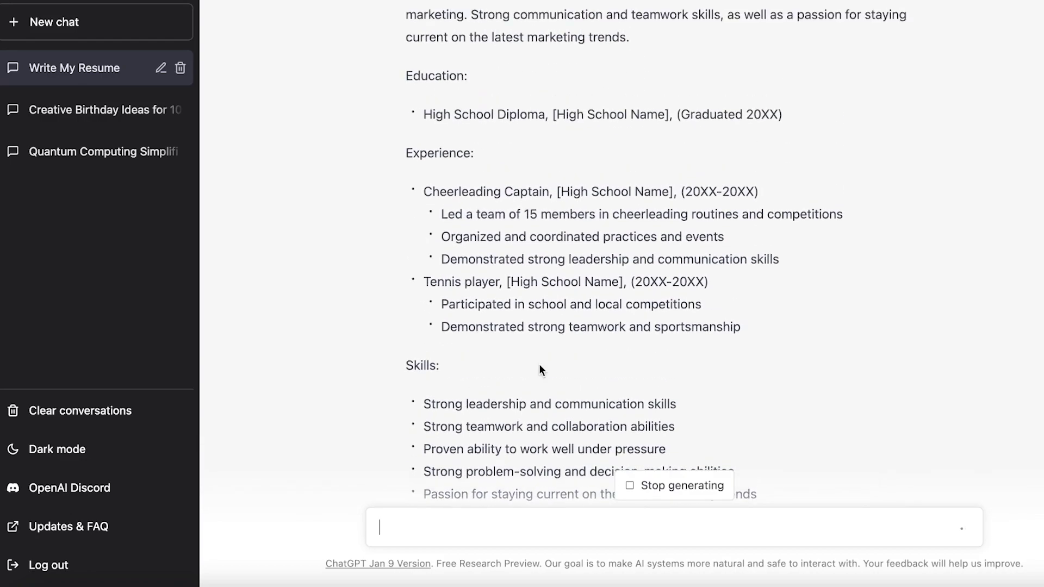
scroll(538, 366, "up", 4)
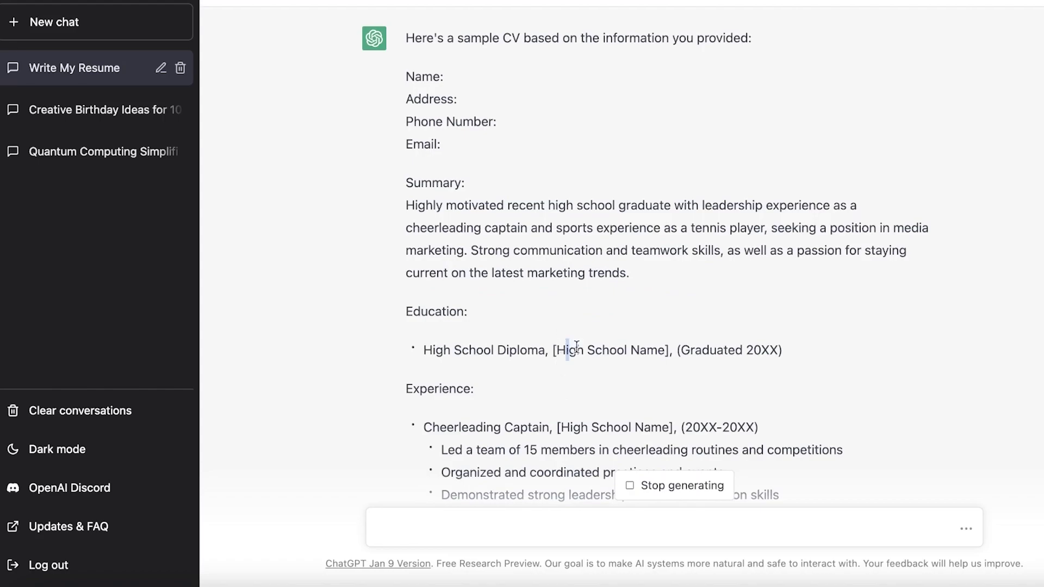
left_click_drag(577, 345, 661, 351)
left_click_drag(758, 351, 791, 348)
scroll(563, 186, "down", 8)
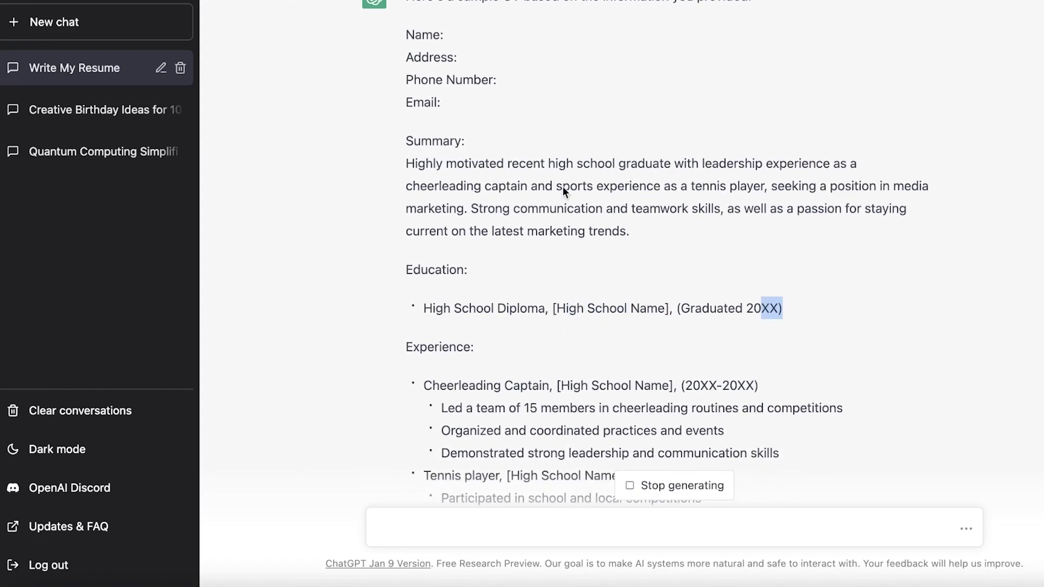
scroll(526, 148, "up", 9)
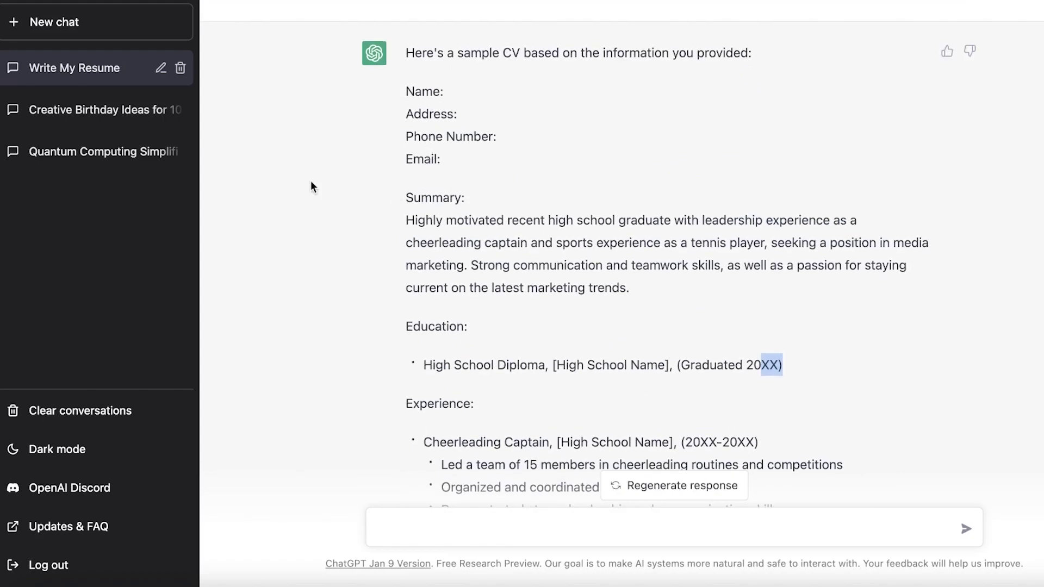
scroll(474, 133, "down", 8)
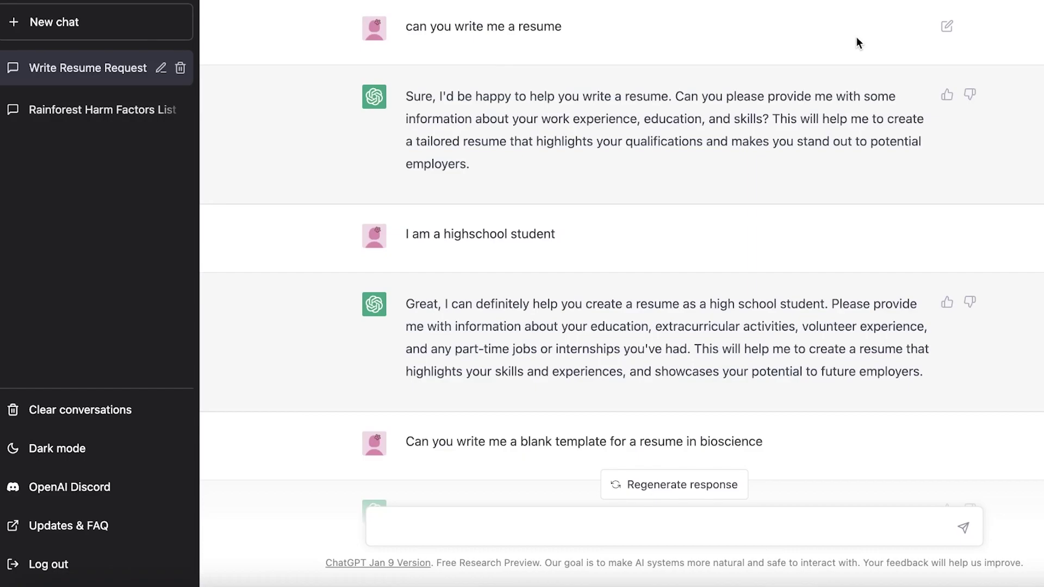
scroll(856, 37, "down", 15)
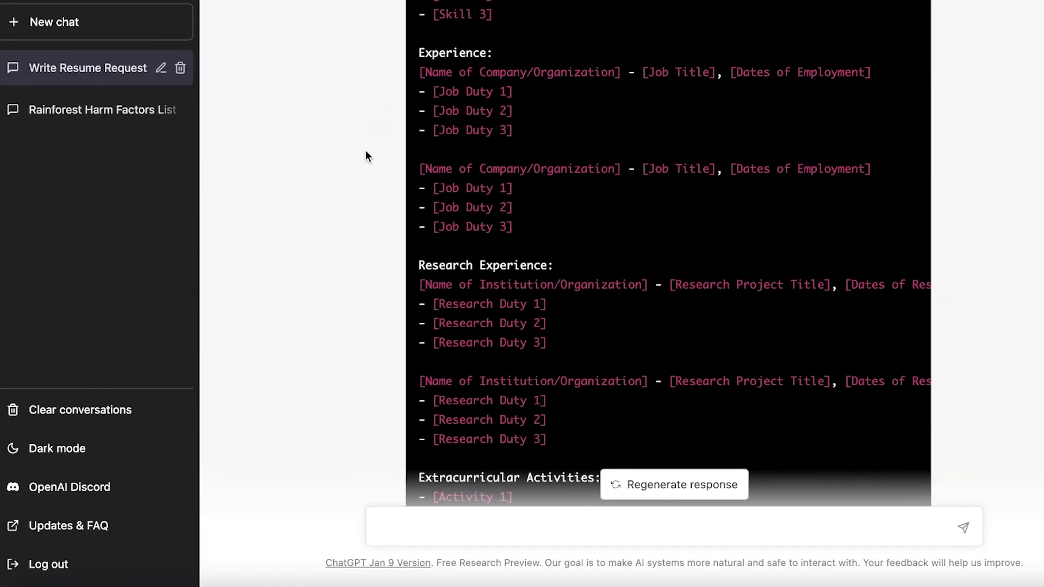
scroll(366, 157, "up", 8)
scroll(530, 158, "down", 4)
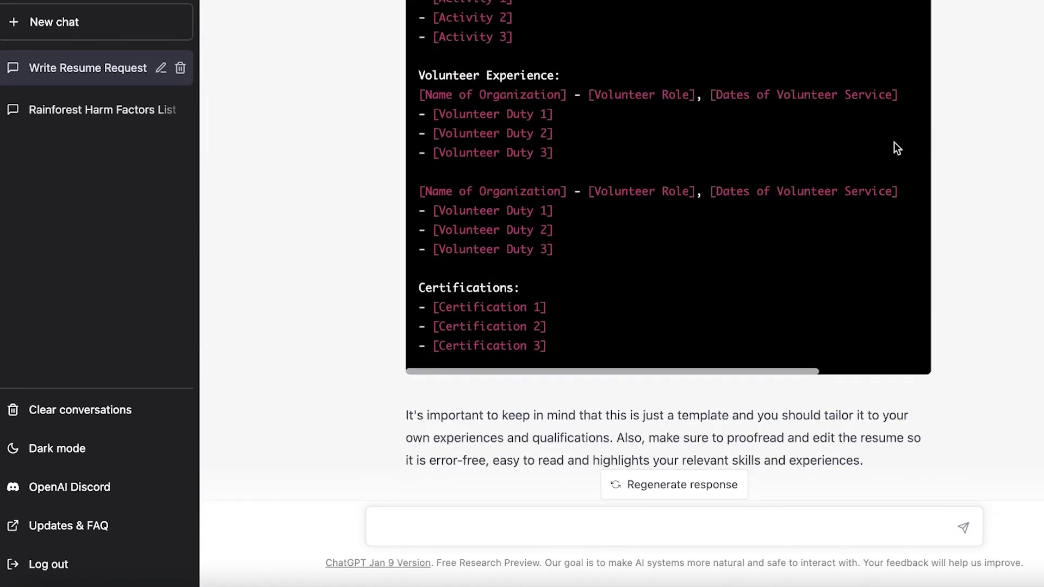
scroll(610, 274, "up", 15)
scroll(618, 193, "up", 4)
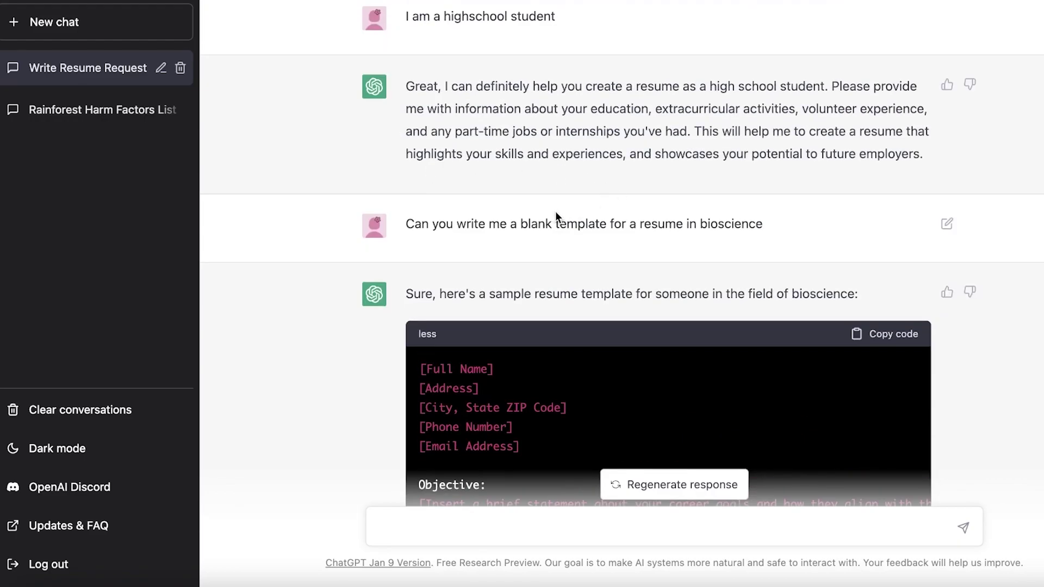
scroll(565, 214, "down", 5)
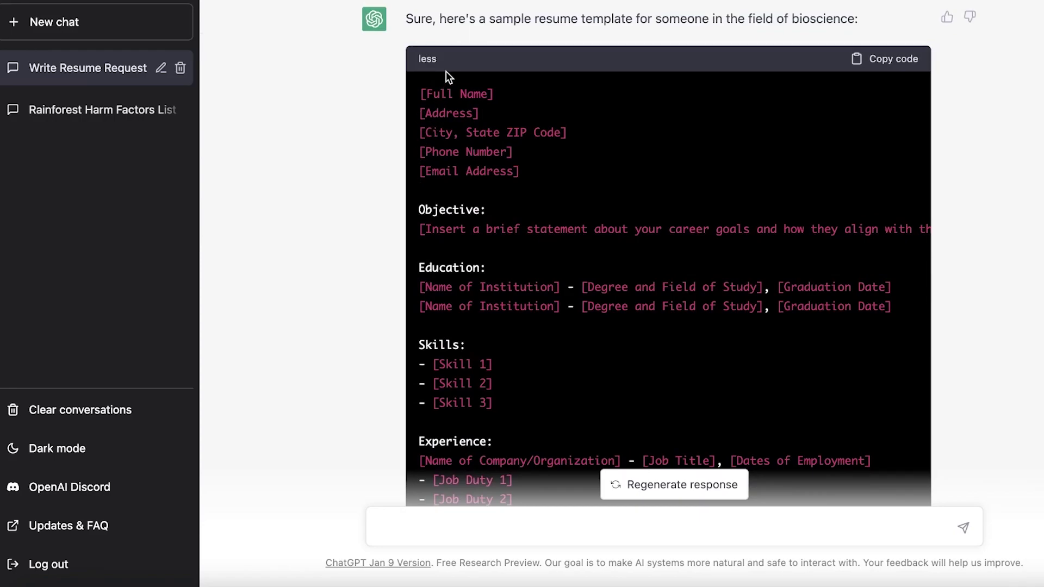
scroll(456, 281, "down", 1)
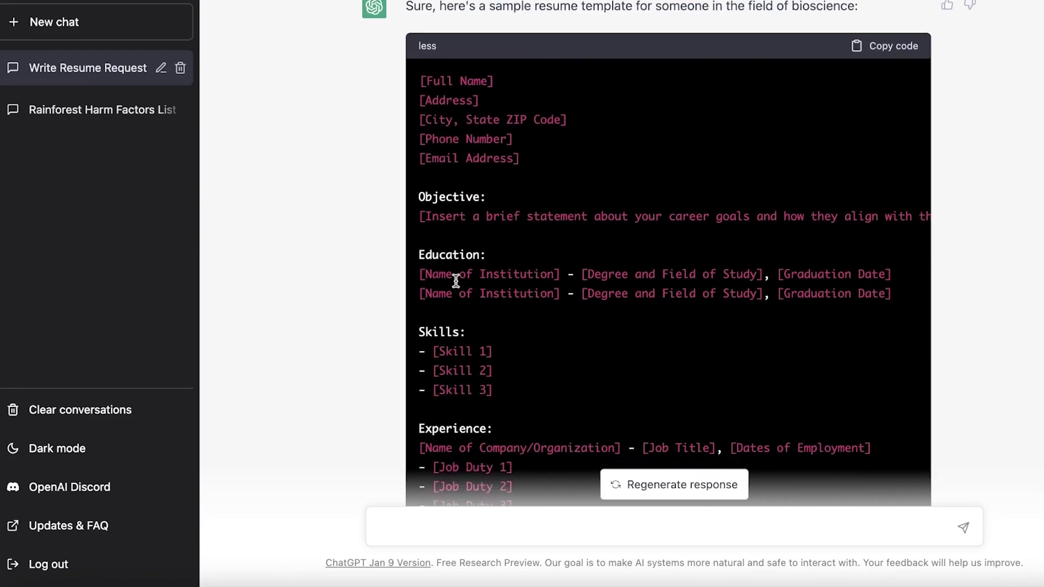
scroll(456, 281, "down", 1)
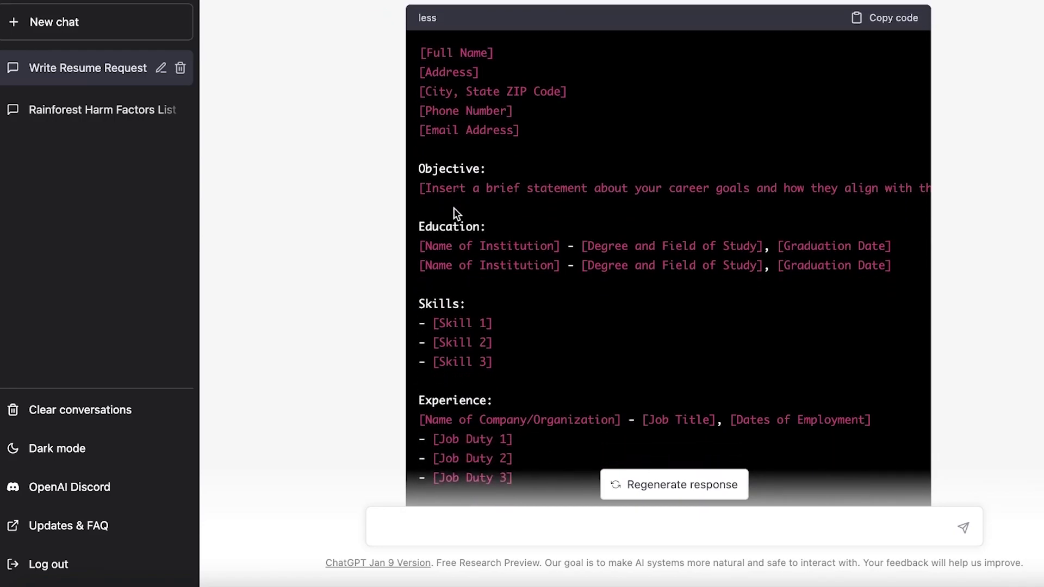
scroll(451, 240, "down", 3)
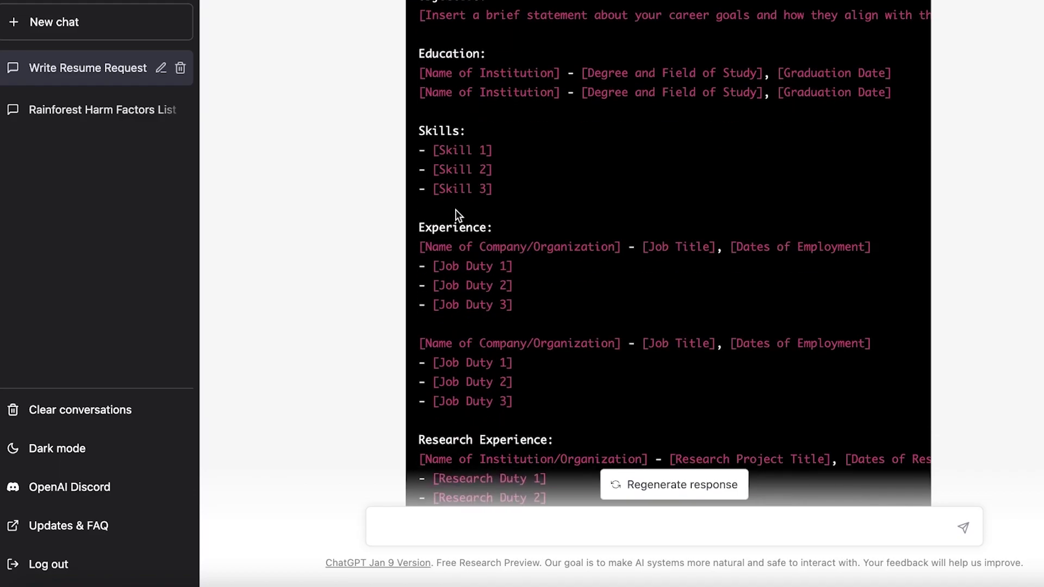
scroll(436, 292, "down", 3)
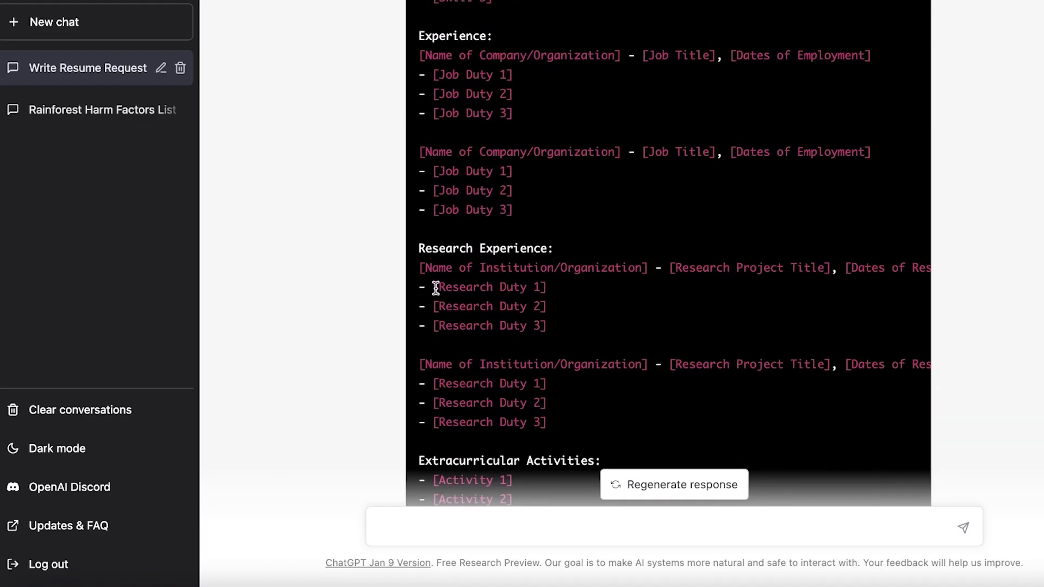
scroll(434, 283, "down", 5)
scroll(433, 196, "down", 3)
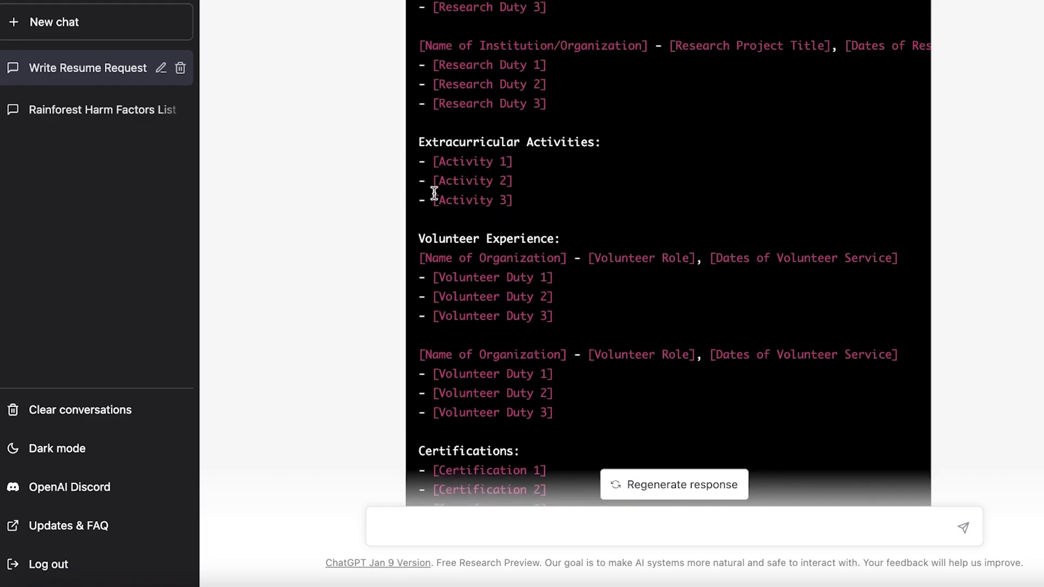
scroll(428, 261, "down", 1)
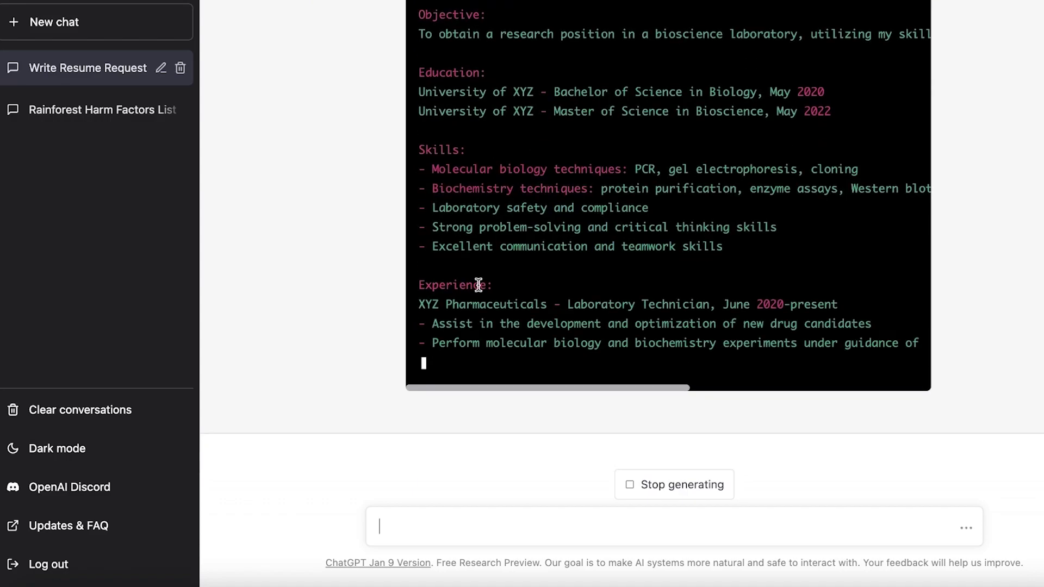
Review the bioscience sample resume's research, extracurricular and certification sections as it finishes.
scroll(477, 286, "up", 4)
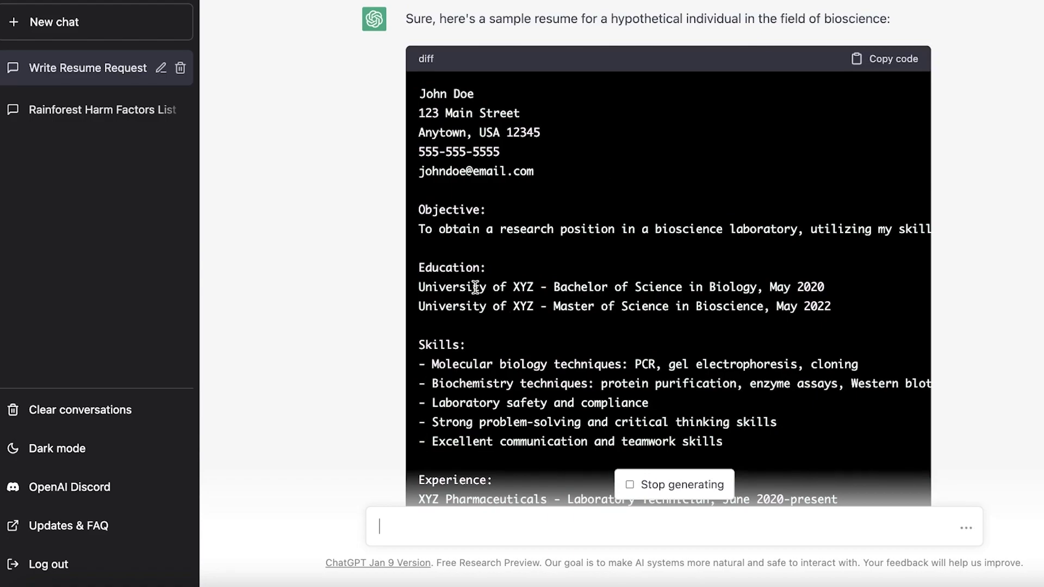
scroll(476, 287, "up", 8)
scroll(443, 295, "down", 13)
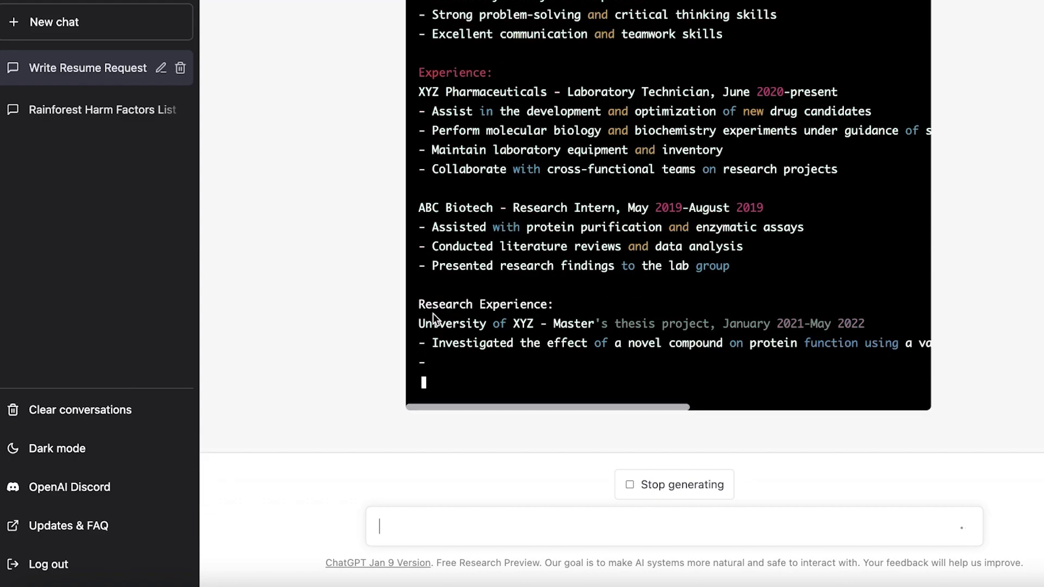
scroll(749, 227, "up", 3)
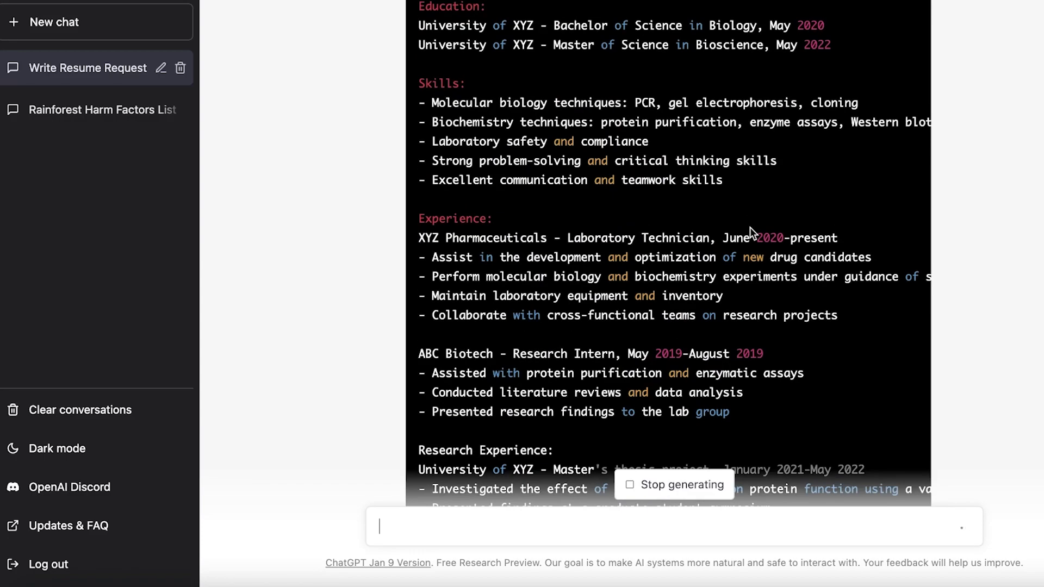
scroll(750, 227, "up", 5)
left_click_drag(745, 235, 561, 249)
scroll(562, 249, "up", 3)
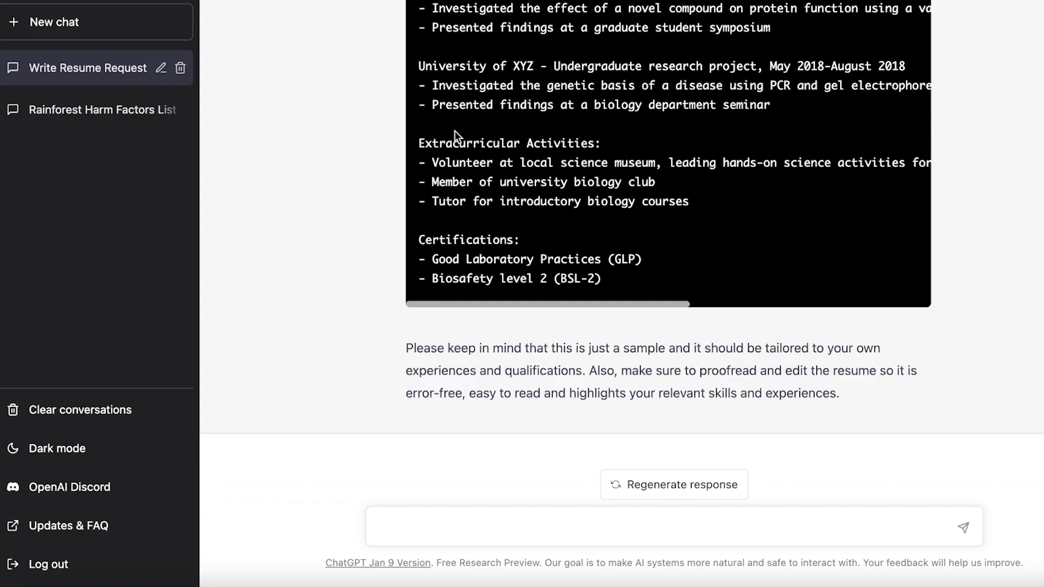
scroll(564, 117, "up", 3)
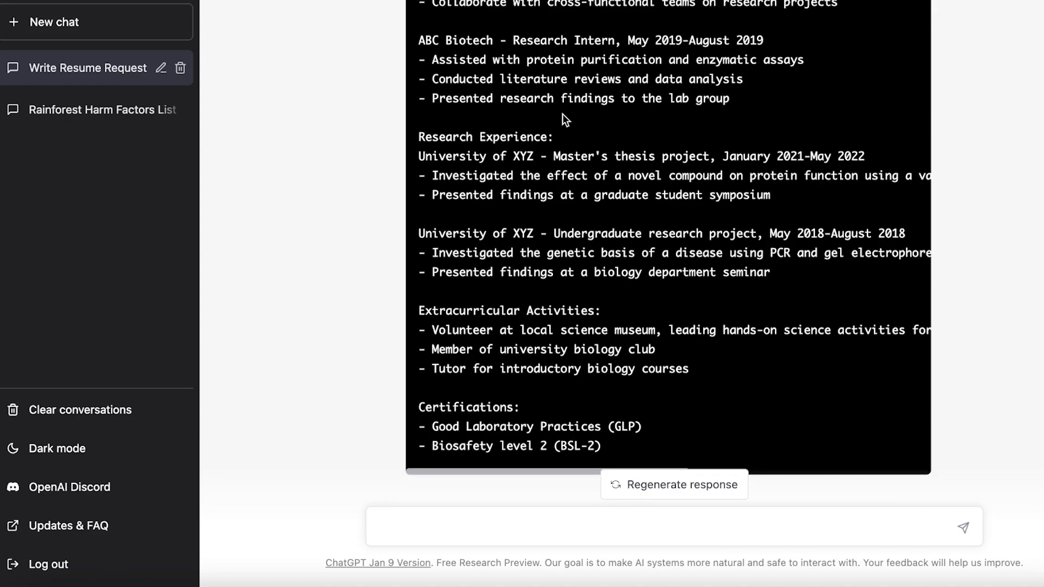
scroll(559, 126, "up", 1)
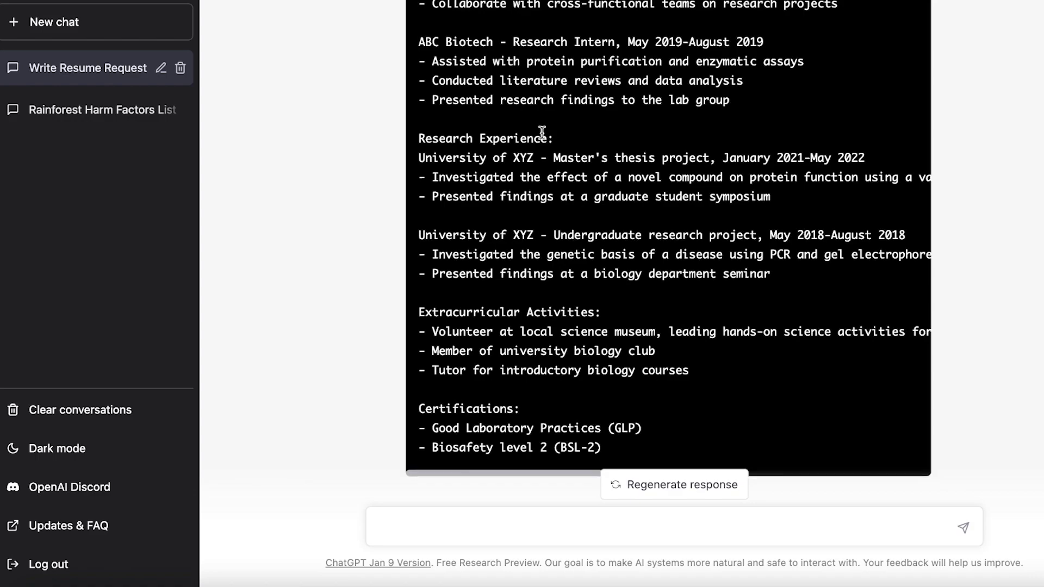
scroll(546, 126, "down", 3)
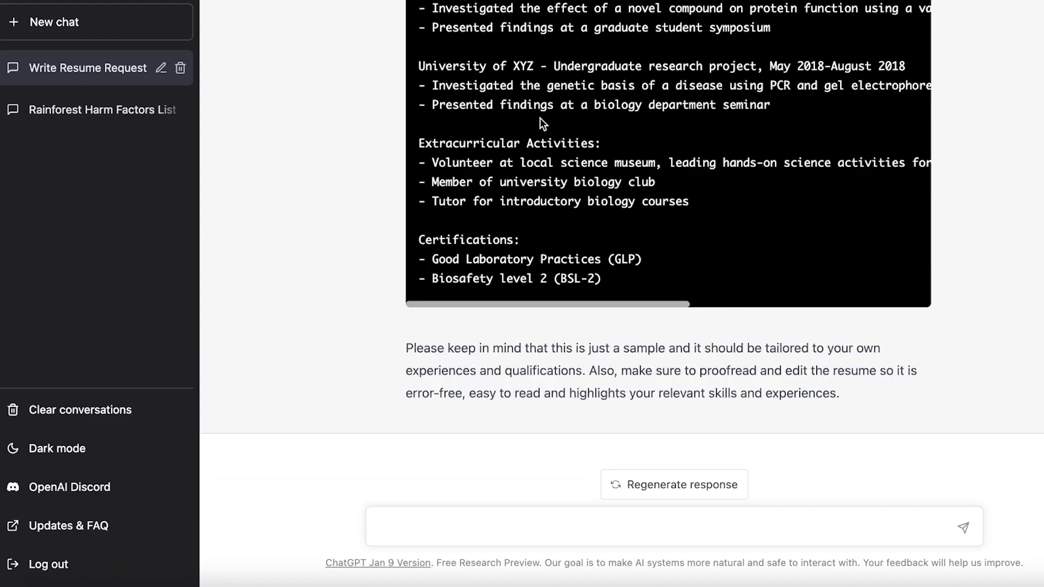